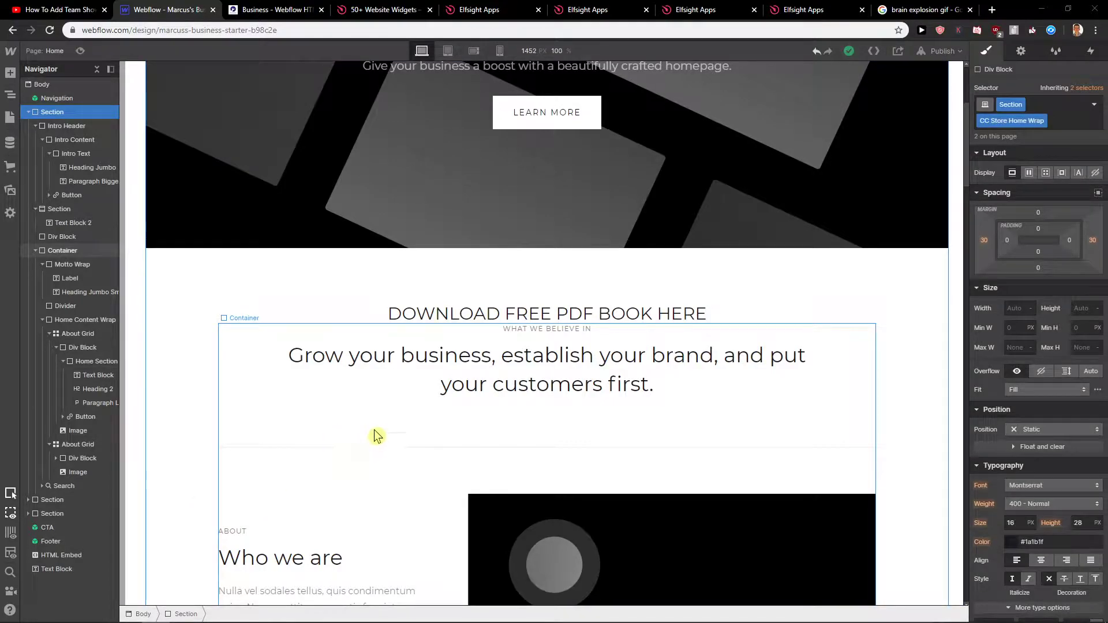
- Add a container below the "DOWNLOAD FREE PDF BOOK HERE" text, inside the same section
{"action": "scroll", "coordinate": [378, 396], "scroll_direction": "down", "scroll_amount": 1}
{"action": "scroll", "coordinate": [379, 388], "scroll_direction": "up", "scroll_amount": 1}
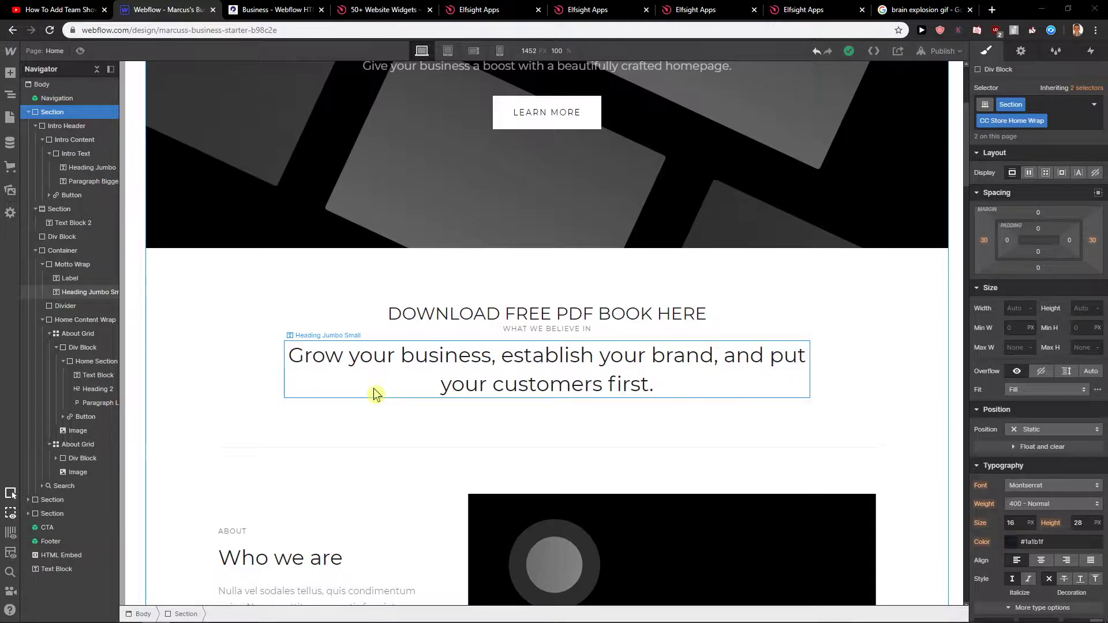
{"action": "scroll", "coordinate": [374, 391], "scroll_direction": "up", "scroll_amount": 2}
{"action": "scroll", "coordinate": [375, 384], "scroll_direction": "up", "scroll_amount": 2}
{"action": "scroll", "coordinate": [375, 379], "scroll_direction": "down", "scroll_amount": 4}
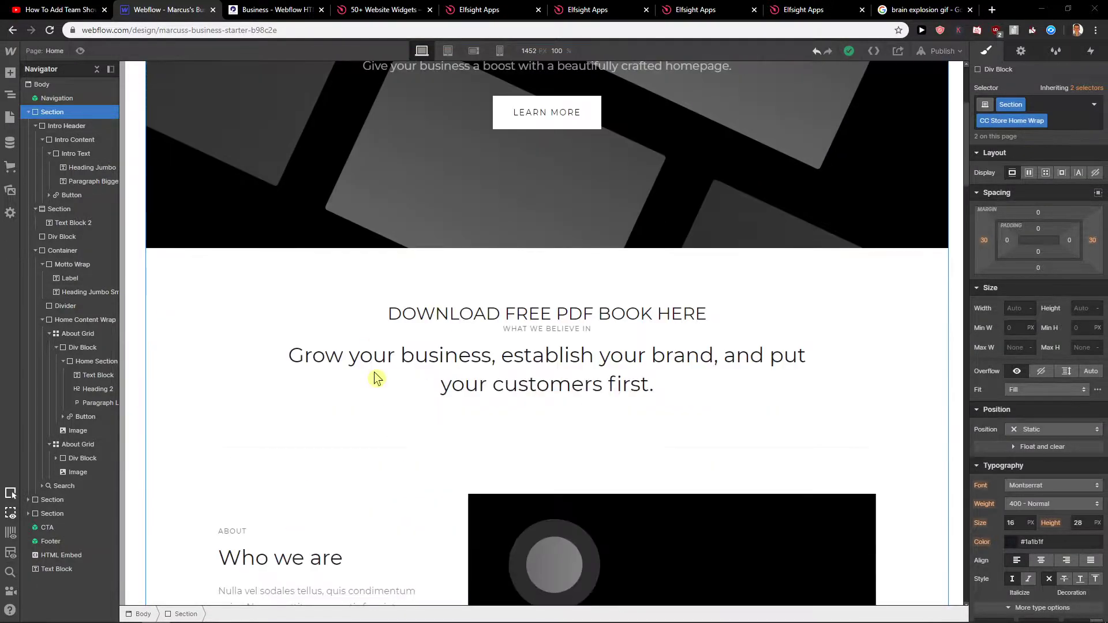
{"action": "left_click", "coordinate": [9, 73]}
{"action": "scroll", "coordinate": [74, 139], "scroll_direction": "down", "scroll_amount": 2}
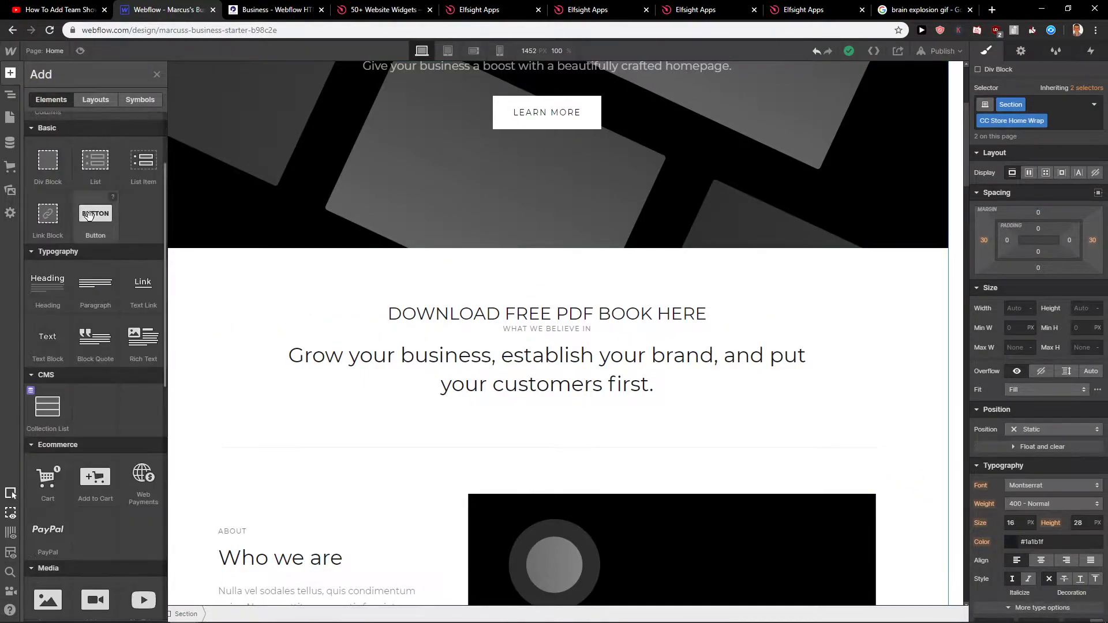
{"action": "scroll", "coordinate": [74, 139], "scroll_direction": "up", "scroll_amount": 2}
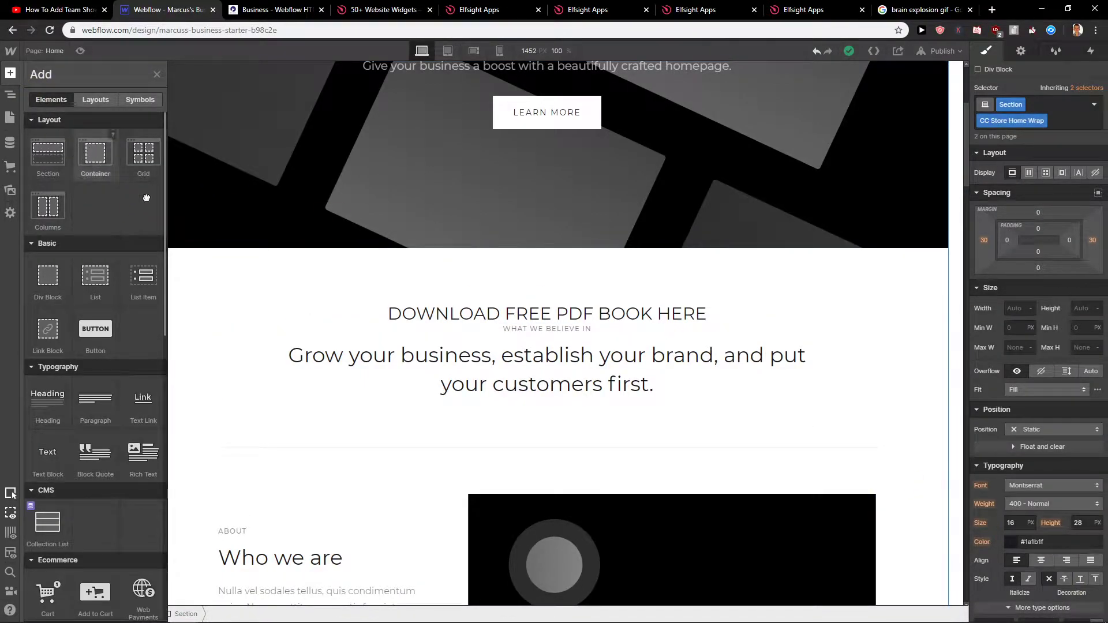
{"action": "left_click_drag", "start_coordinate": [146, 198], "coordinate": [341, 321]}
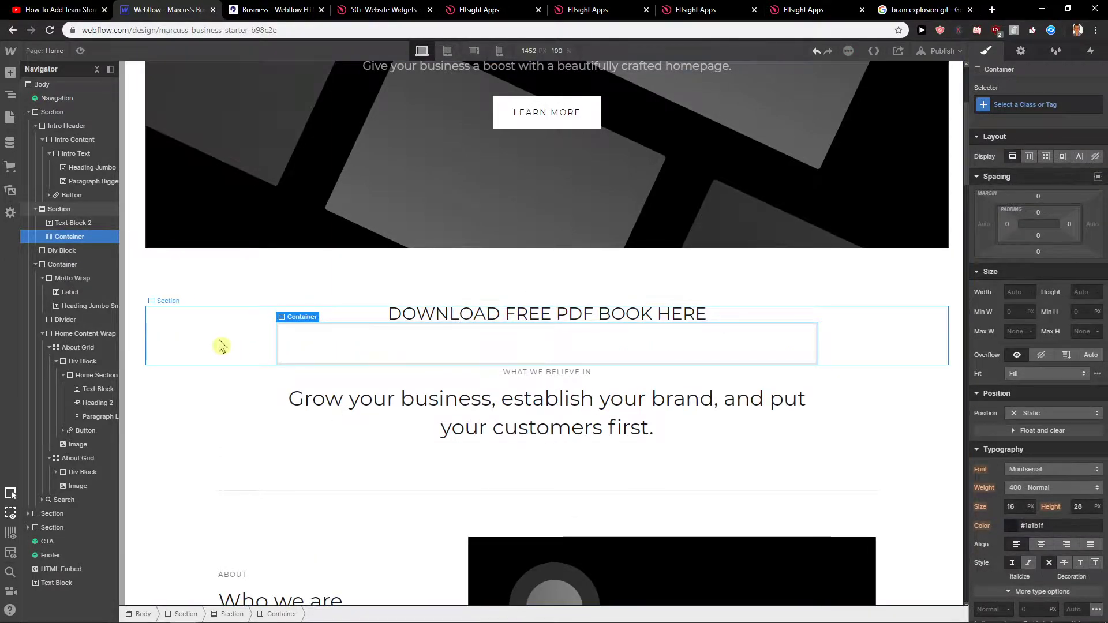
- Insert a Button element into the new container below the download text
{"action": "left_click", "coordinate": [10, 74]}
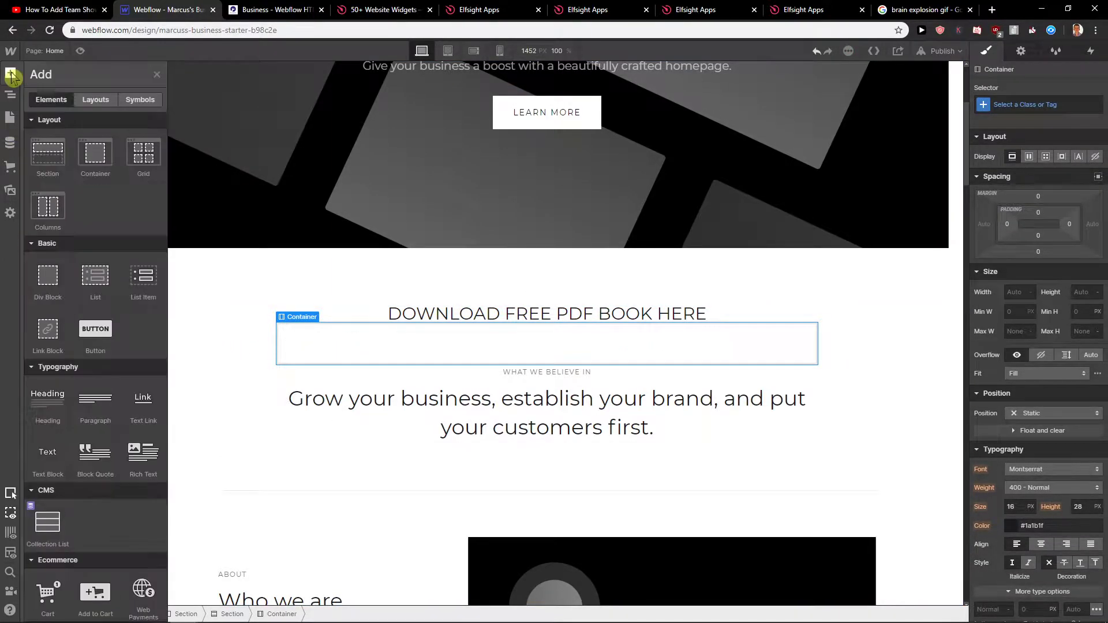
{"action": "scroll", "coordinate": [150, 214], "scroll_direction": "down", "scroll_amount": 8}
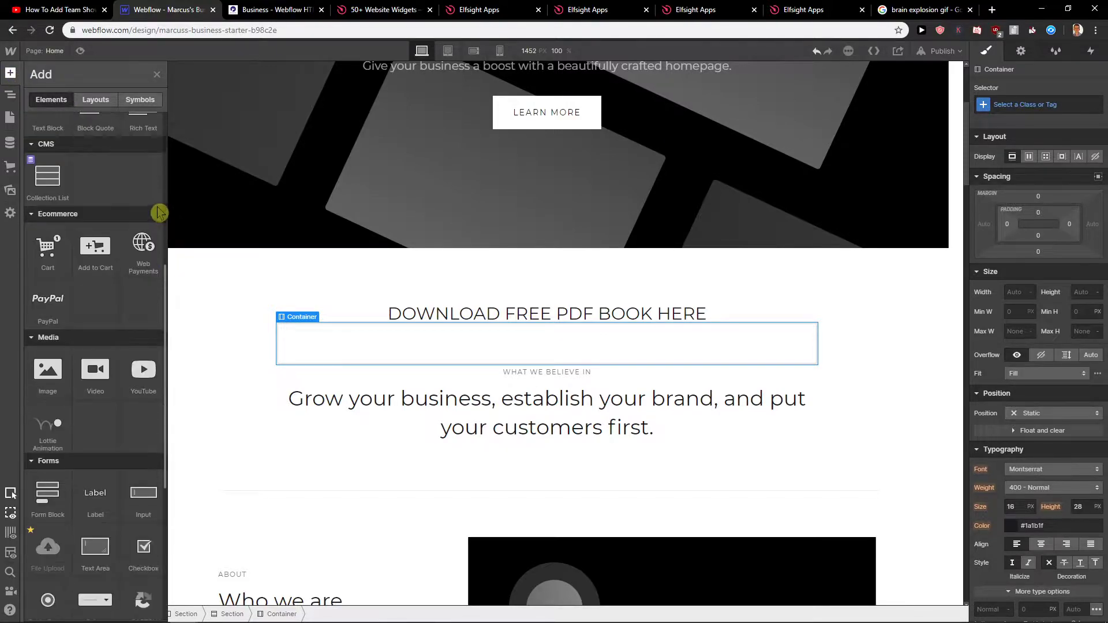
{"action": "scroll", "coordinate": [155, 208], "scroll_direction": "up", "scroll_amount": 5}
{"action": "scroll", "coordinate": [156, 208], "scroll_direction": "up", "scroll_amount": 2}
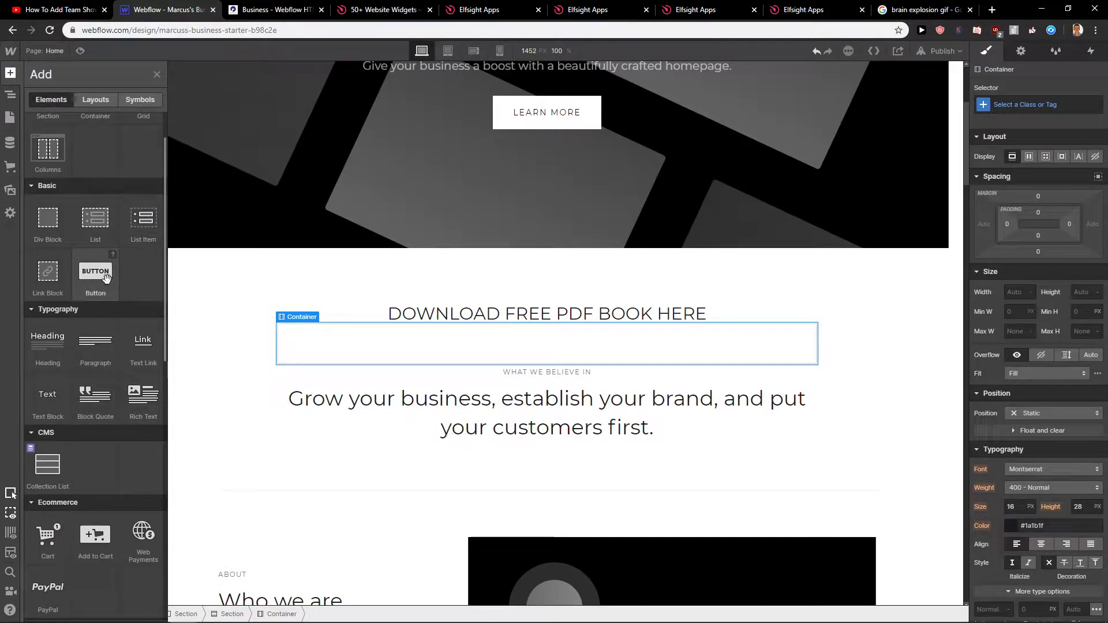
{"action": "left_click_drag", "start_coordinate": [95, 273], "coordinate": [334, 346]}
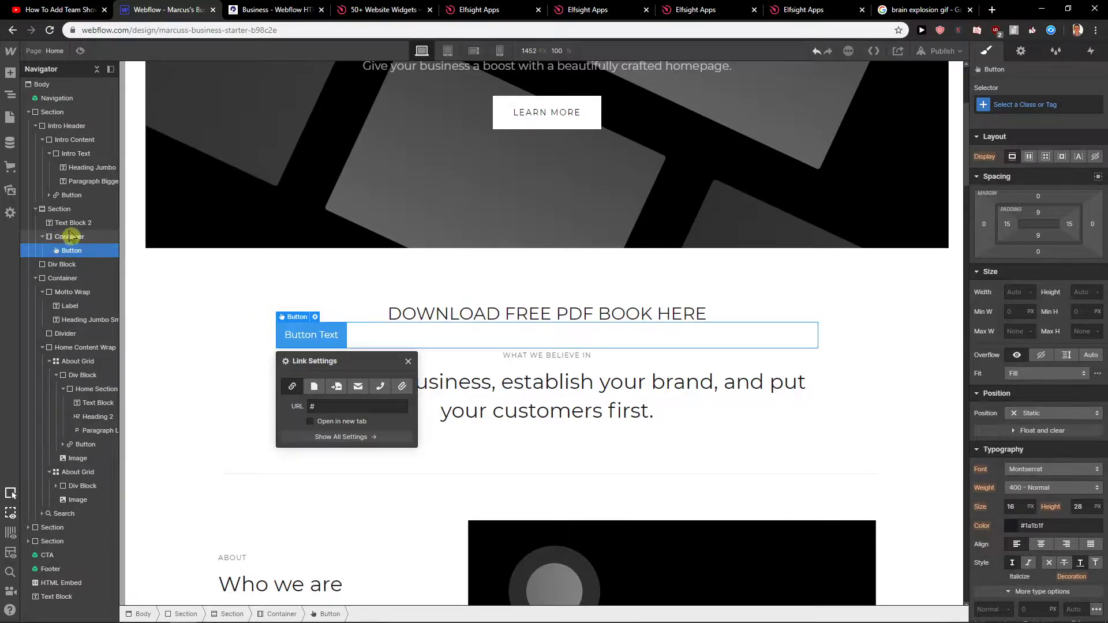
- Place a second button outside the new container to compare its placement, and delete it again
{"action": "left_click", "coordinate": [458, 338]}
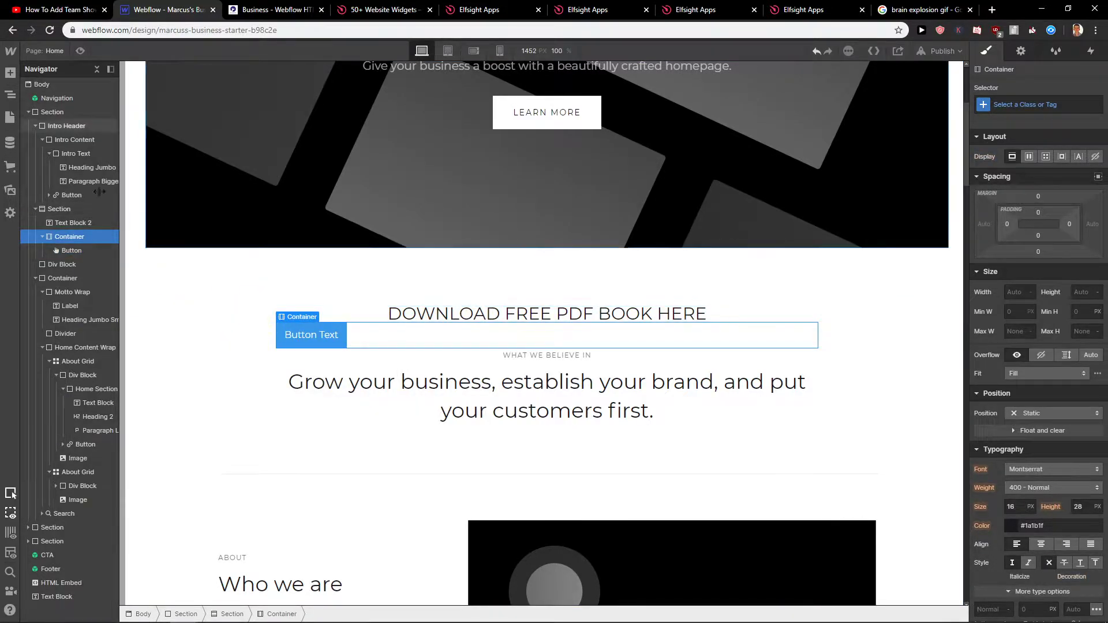
{"action": "left_click", "coordinate": [11, 74]}
{"action": "scroll", "coordinate": [79, 248], "scroll_direction": "down", "scroll_amount": 2}
{"action": "left_click_drag", "start_coordinate": [95, 277], "coordinate": [165, 380]}
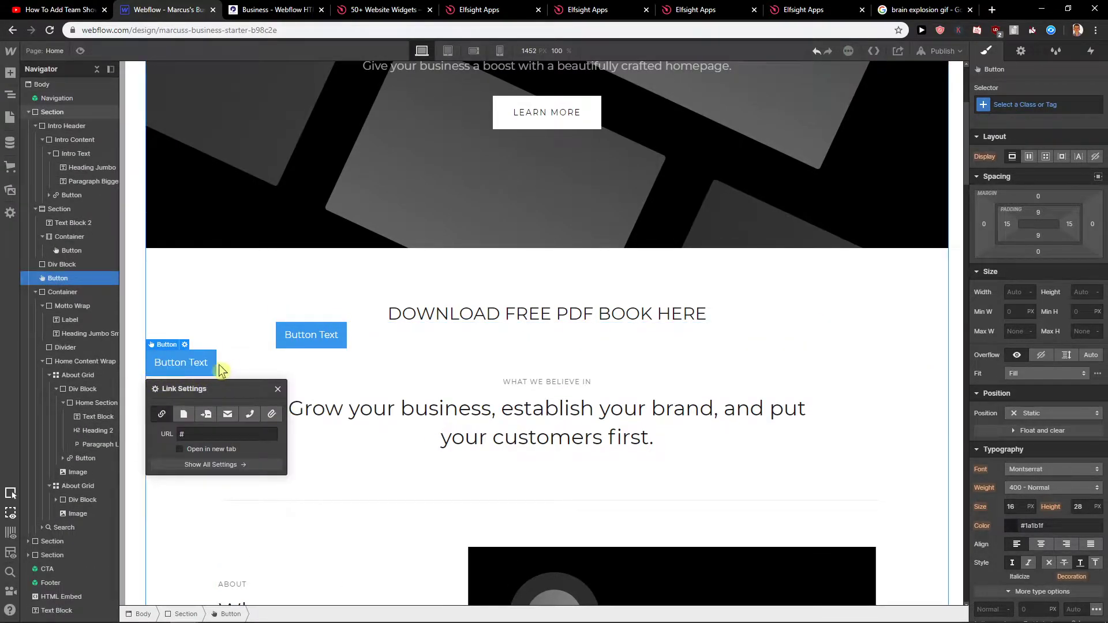
{"action": "left_click", "coordinate": [205, 369]}
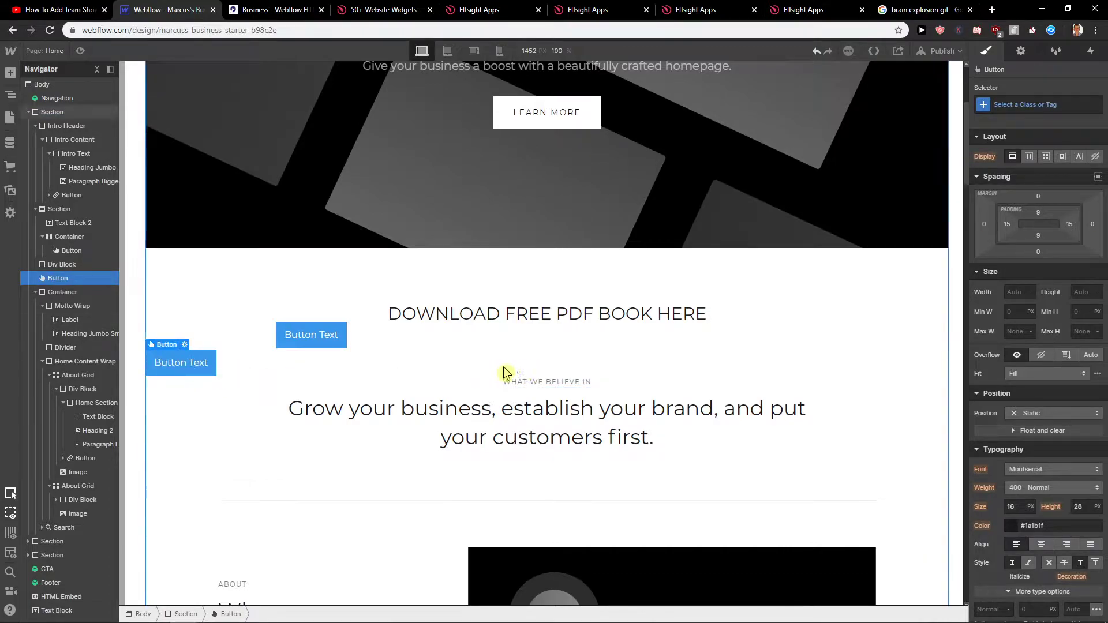
{"action": "left_click", "coordinate": [313, 344]}
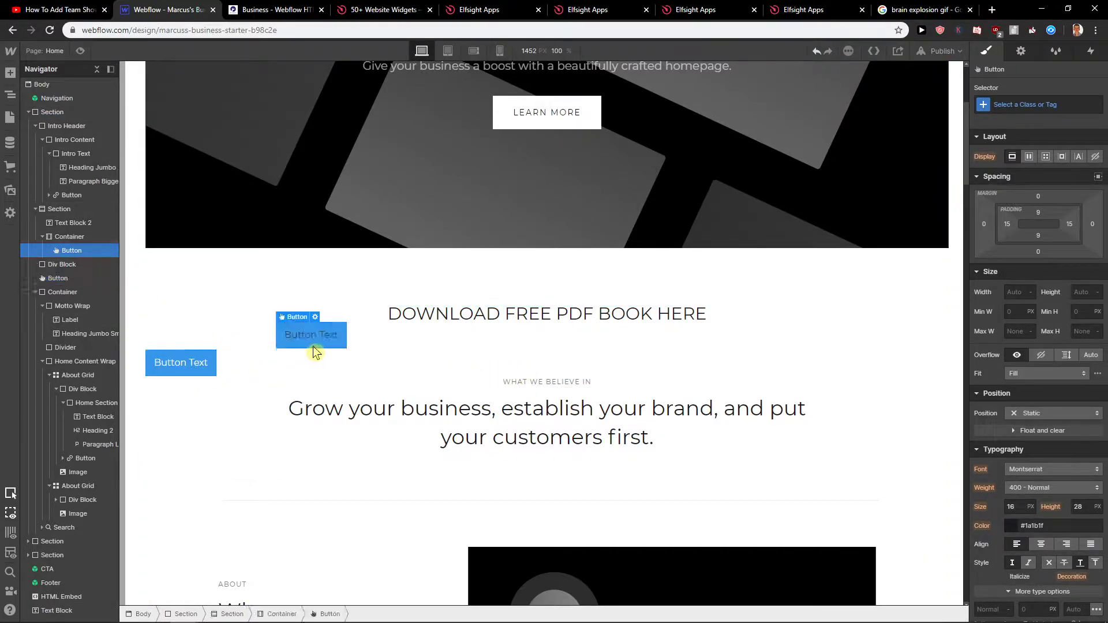
{"action": "left_click", "coordinate": [357, 342]}
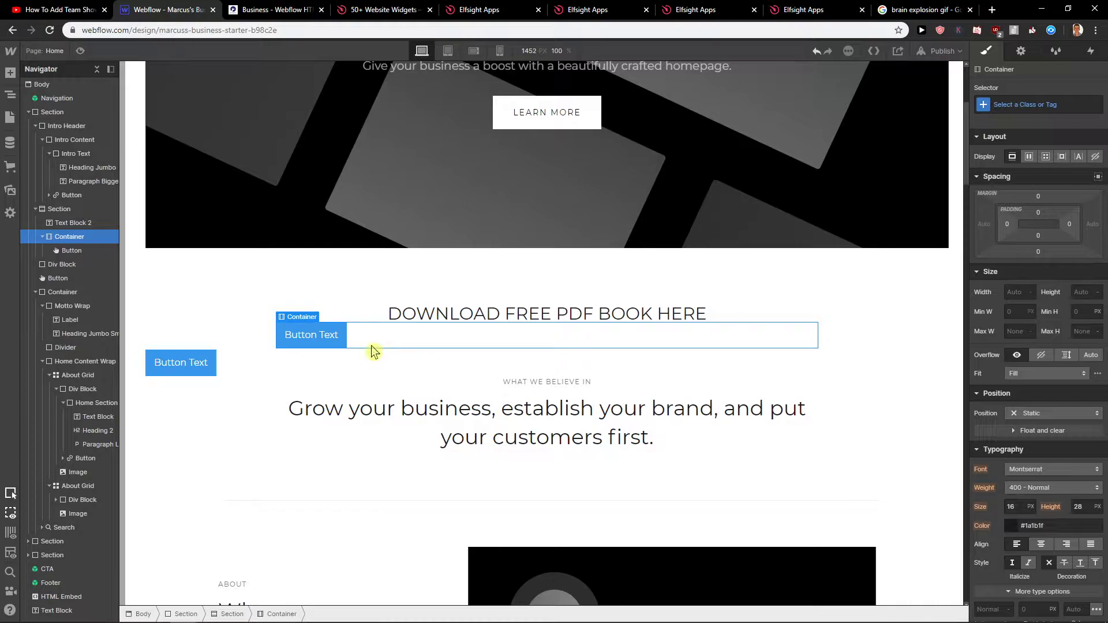
{"action": "left_click", "coordinate": [206, 365]}
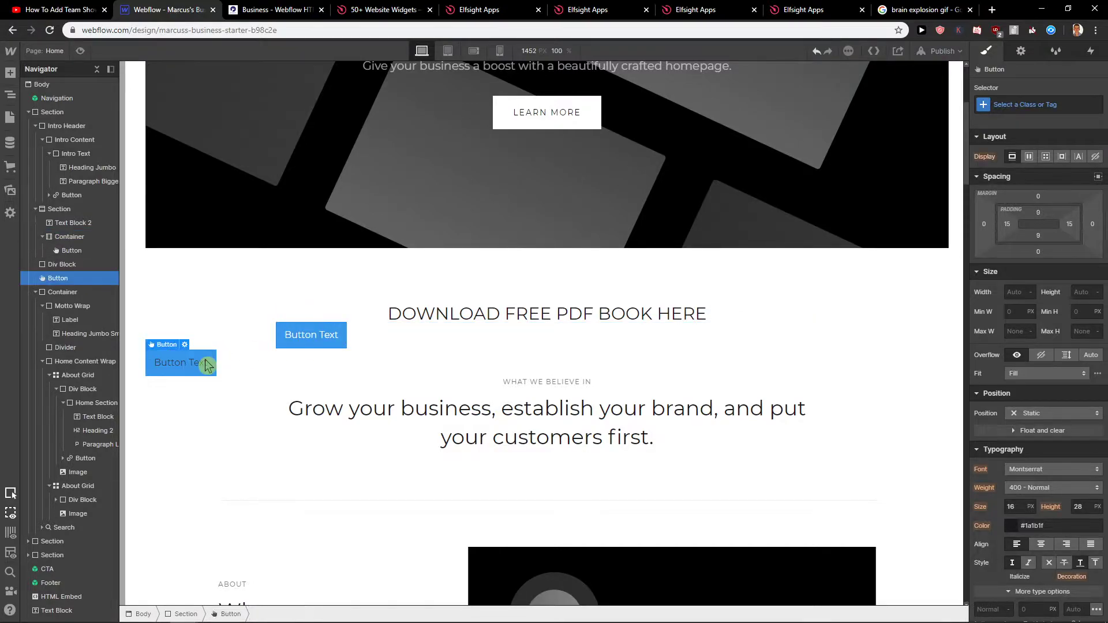
{"action": "key", "text": "Delete"}
- Set the button's container to a horizontal flex layout with centered justification
{"action": "left_click", "coordinate": [392, 341]}
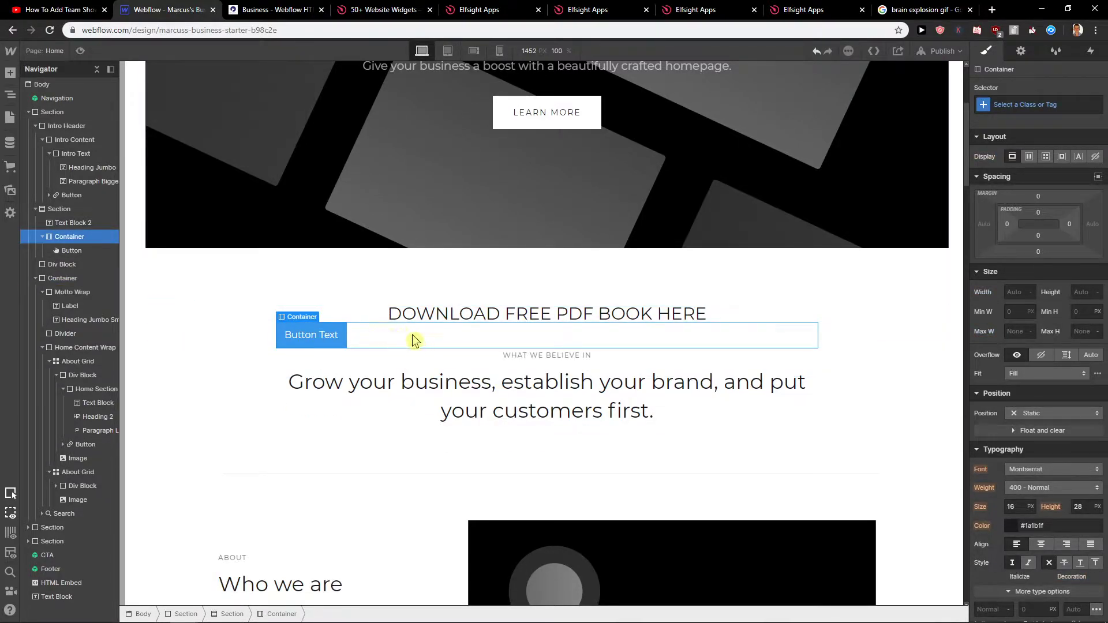
{"action": "left_click", "coordinate": [1030, 157]}
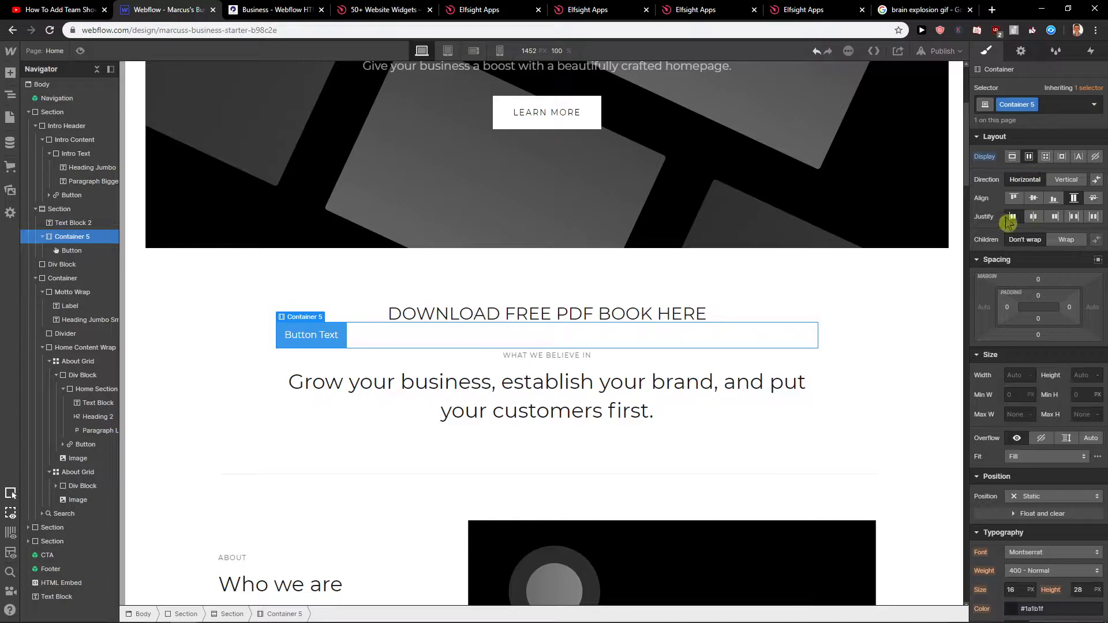
{"action": "left_click", "coordinate": [1033, 216]}
{"action": "left_click", "coordinate": [703, 381]}
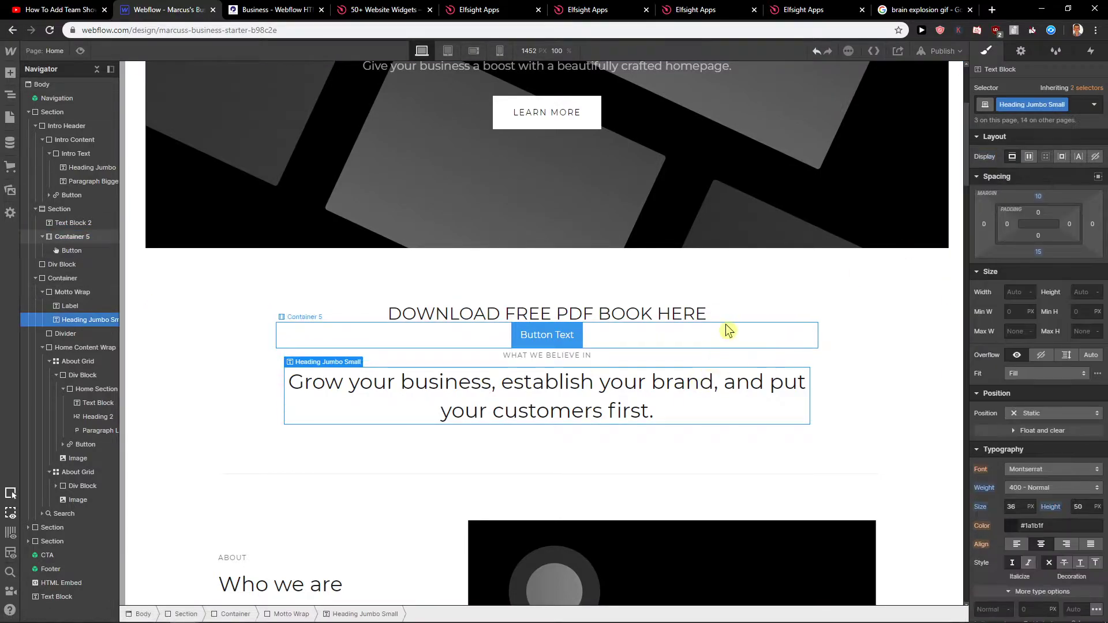
- Increase the bottom margins of the download text block and the button's container to space out the section
{"action": "left_click", "coordinate": [758, 310]}
{"action": "left_click", "coordinate": [587, 314]}
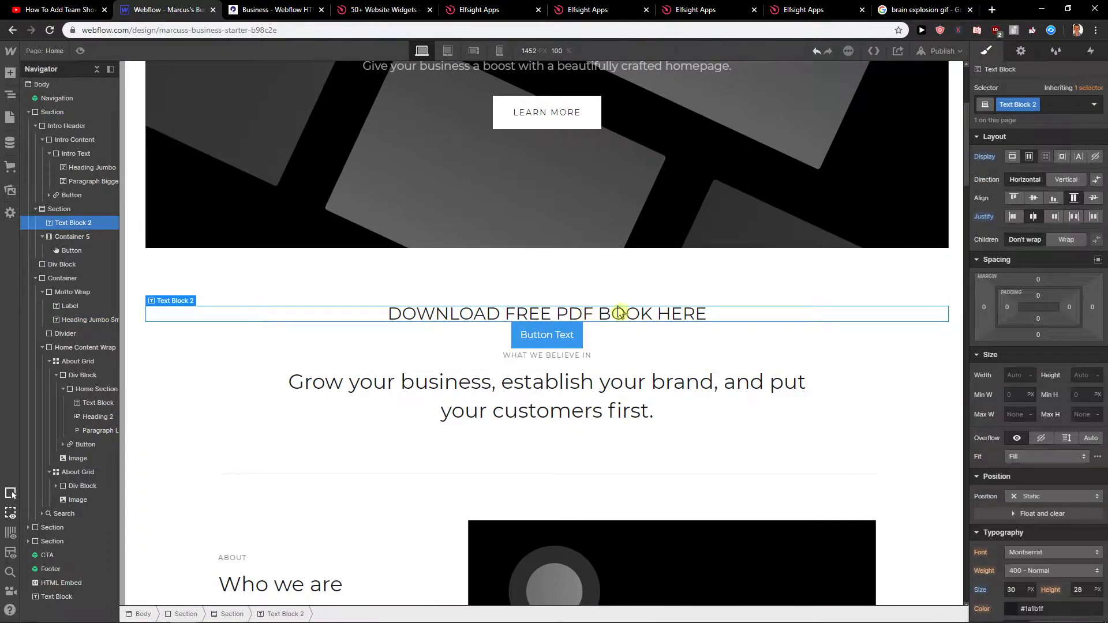
{"action": "left_click", "coordinate": [1039, 340]}
{"action": "mouse_move", "coordinate": [1028, 354]}
{"action": "left_mouse_down"}
{"action": "mouse_move", "coordinate": [1044, 353]}
{"action": "mouse_move", "coordinate": [1039, 320]}
{"action": "mouse_move", "coordinate": [930, 317]}
{"action": "mouse_move", "coordinate": [487, 341]}
{"action": "mouse_move", "coordinate": [331, 371]}
{"action": "mouse_move", "coordinate": [343, 370]}
{"action": "left_mouse_up"}
{"action": "left_click", "coordinate": [790, 380]}
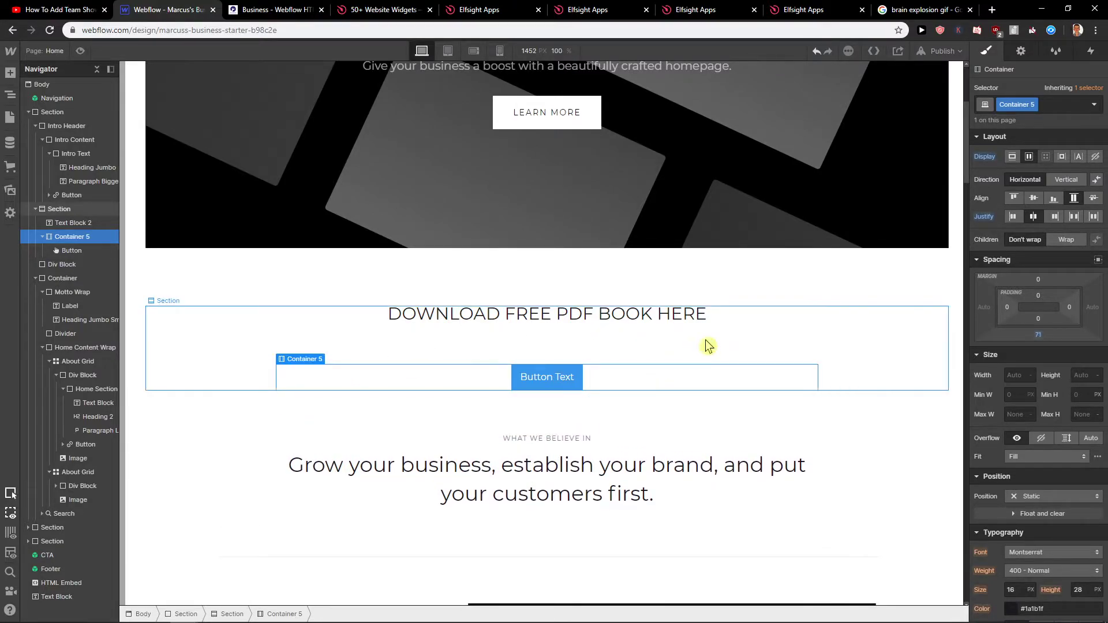
{"action": "left_click", "coordinate": [705, 344]}
{"action": "left_click", "coordinate": [583, 384]}
- Upload baby-yoda.png and apply it as the background image of the section containing the download text and button
{"action": "left_click", "coordinate": [613, 344]}
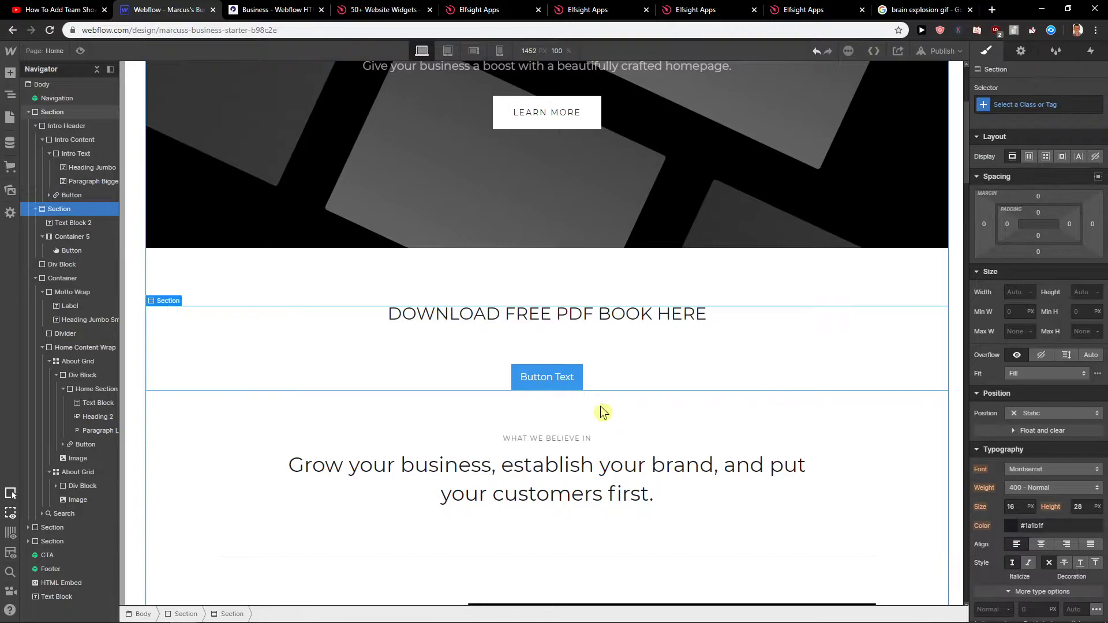
{"action": "left_click", "coordinate": [309, 342]}
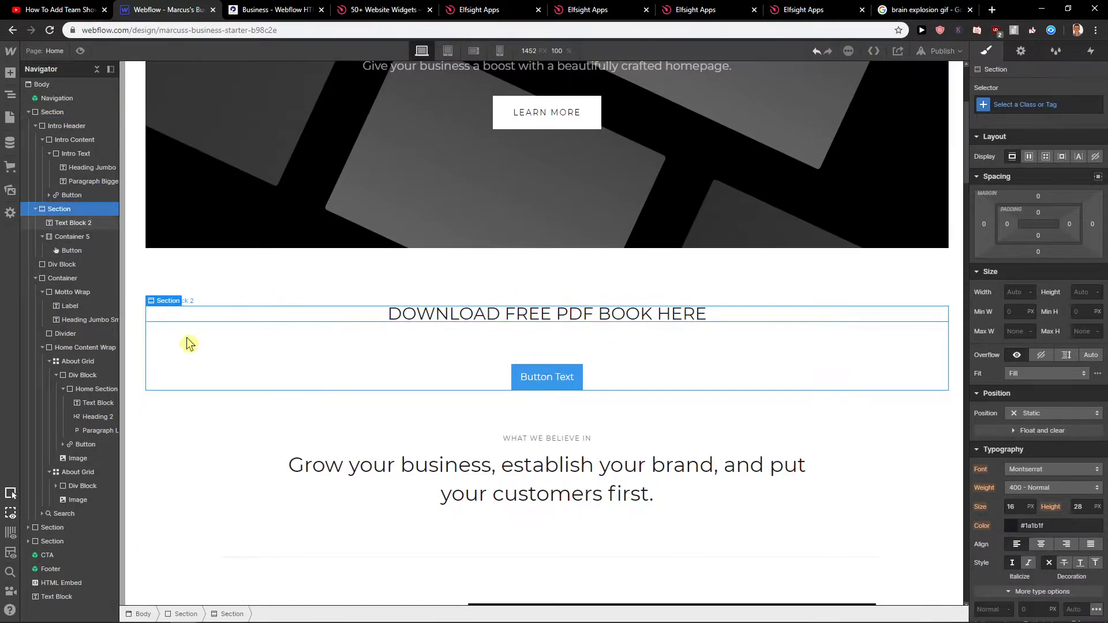
{"action": "scroll", "coordinate": [999, 299], "scroll_direction": "down", "scroll_amount": 2}
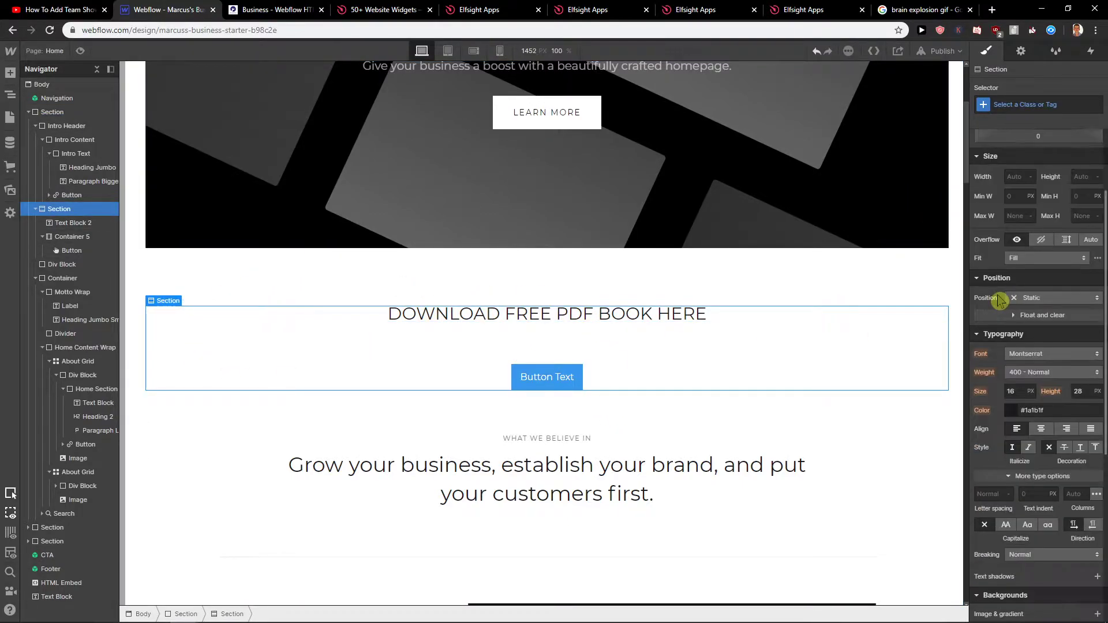
{"action": "scroll", "coordinate": [981, 297], "scroll_direction": "down", "scroll_amount": 5}
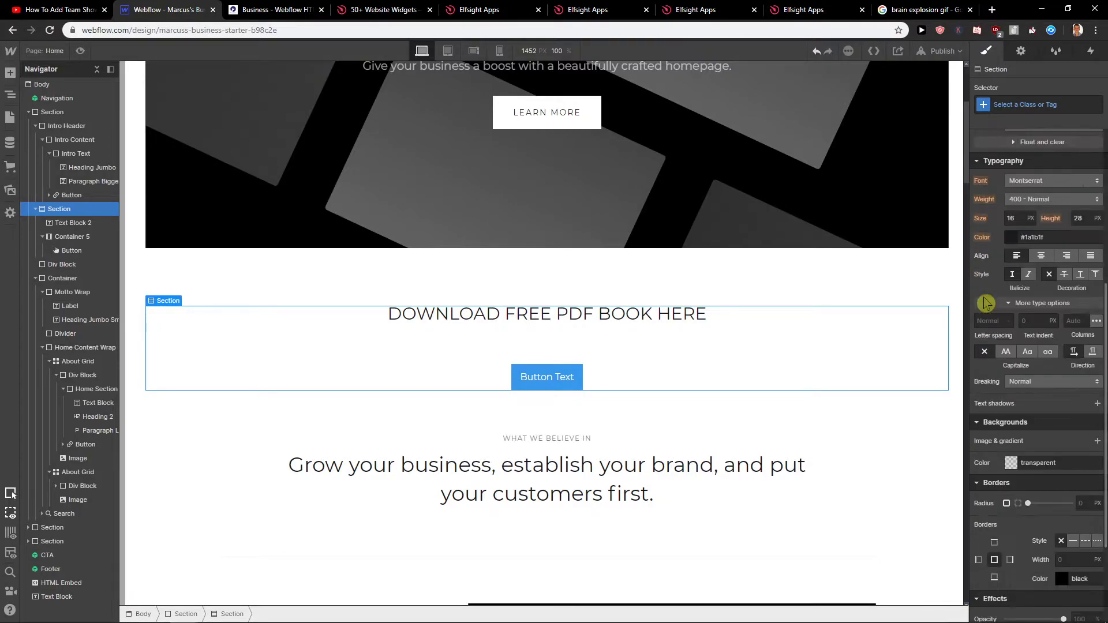
{"action": "left_click", "coordinate": [1097, 326]}
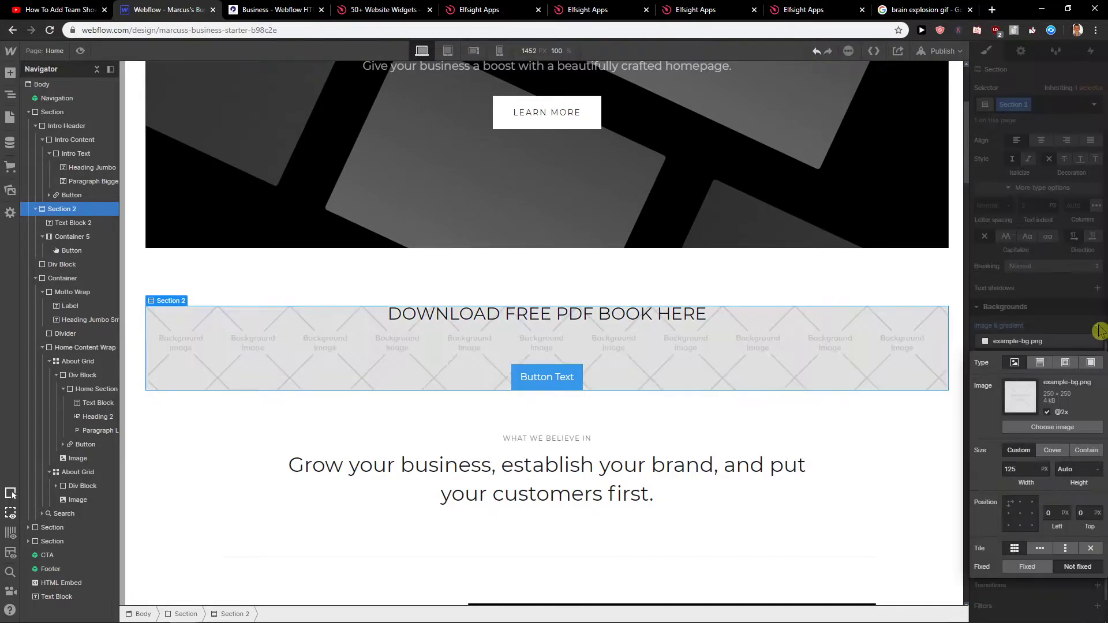
{"action": "left_click", "coordinate": [1028, 428]}
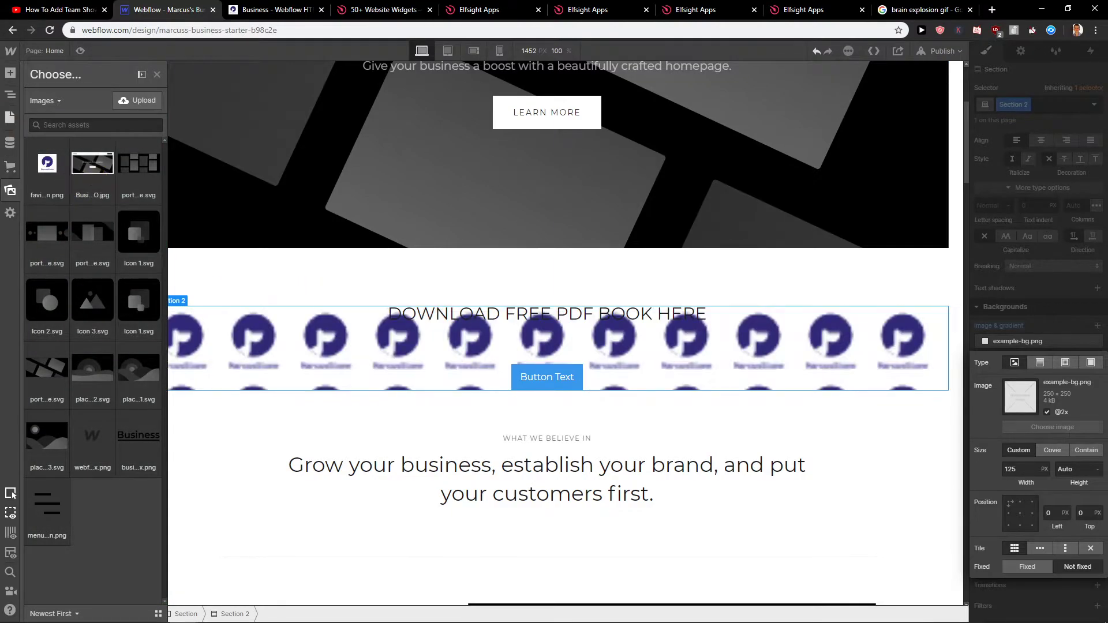
{"action": "left_click", "coordinate": [129, 102]}
{"action": "scroll", "coordinate": [260, 218], "scroll_direction": "down", "scroll_amount": 2}
{"action": "scroll", "coordinate": [260, 218], "scroll_direction": "down", "scroll_amount": 4}
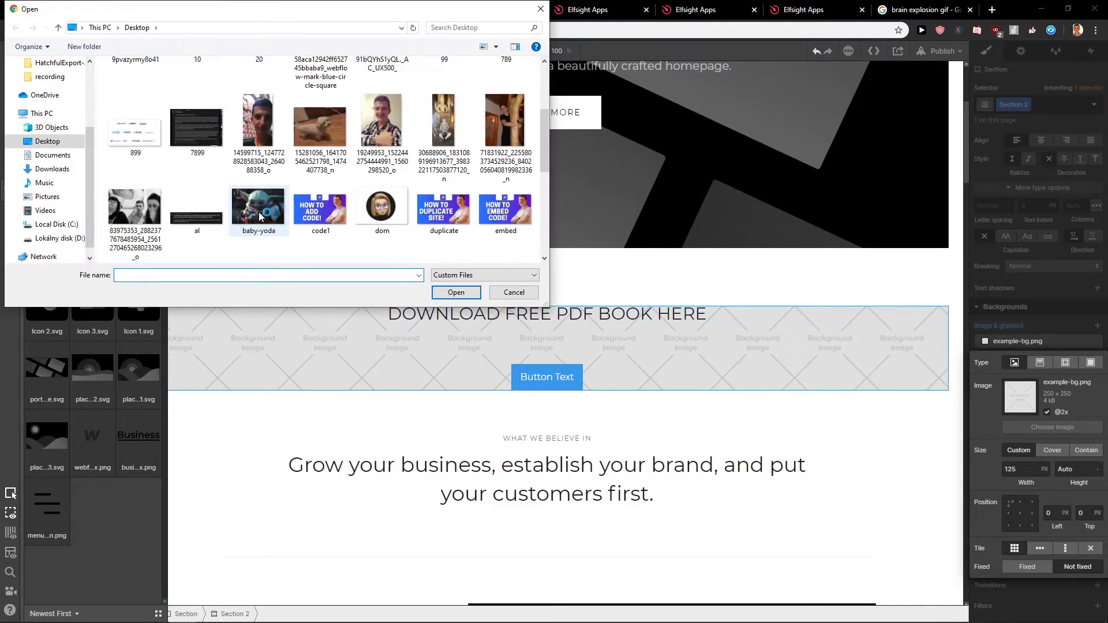
{"action": "key", "text": "Escape"}
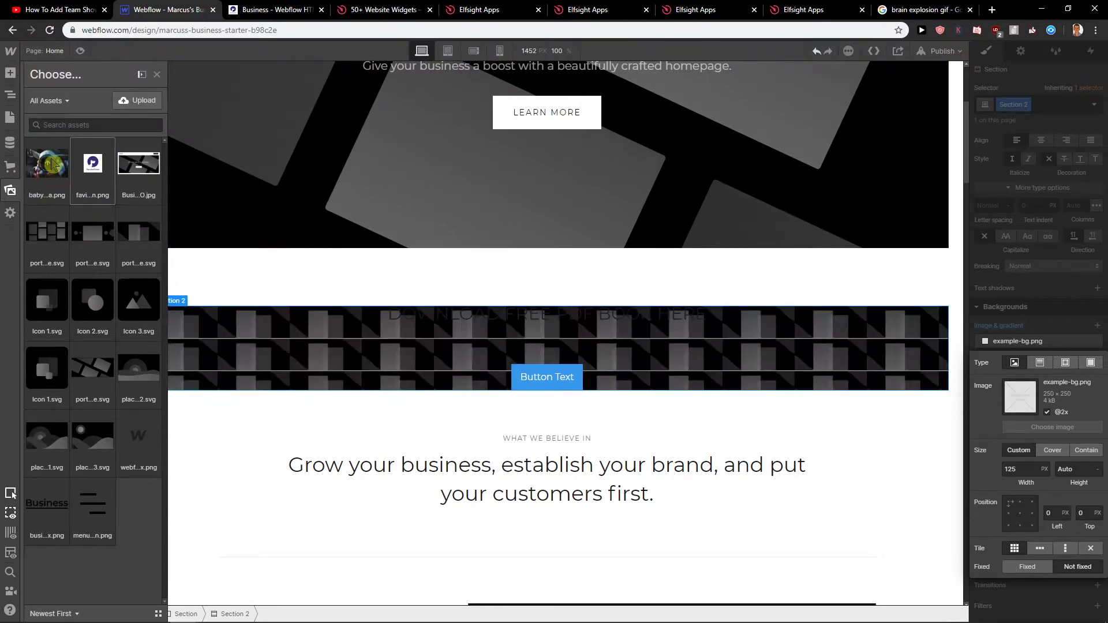
{"action": "left_click", "coordinate": [45, 162]}
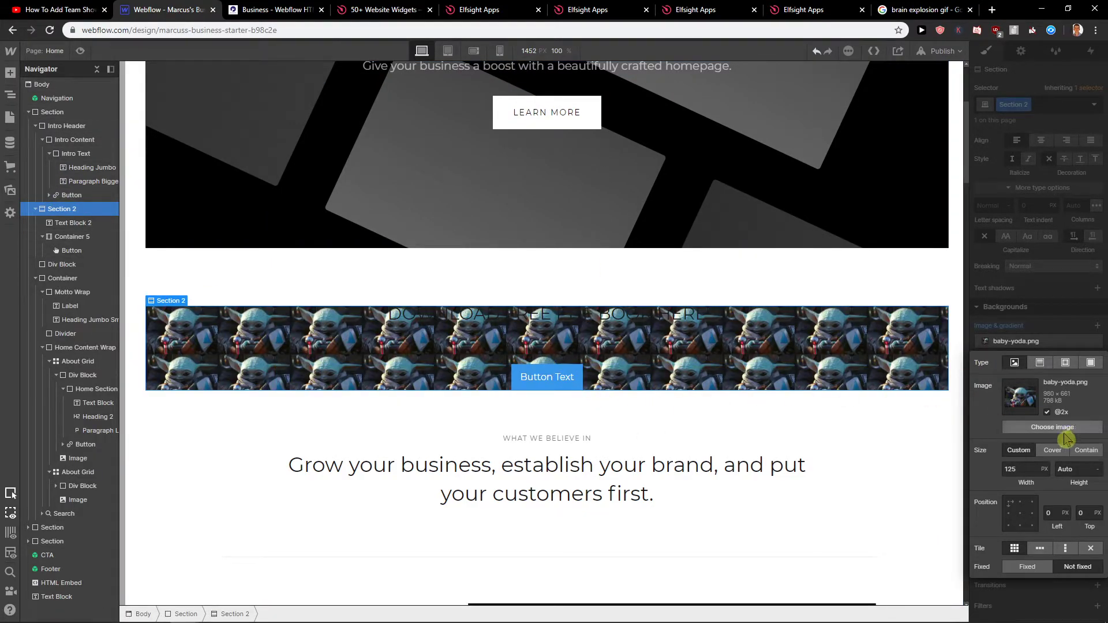
{"action": "left_click", "coordinate": [1048, 412]}
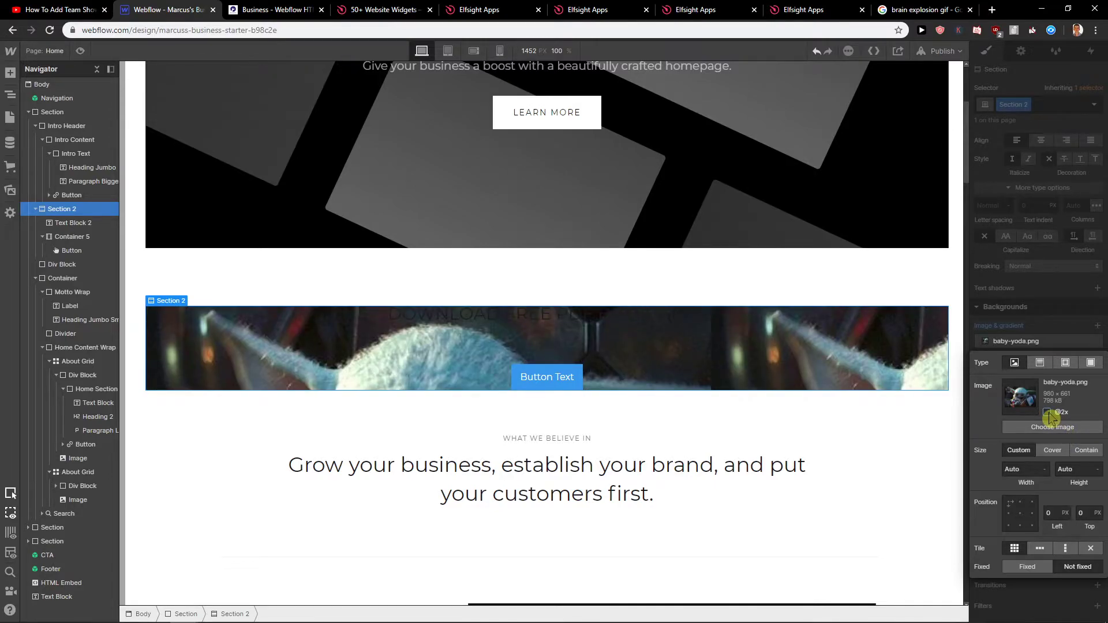
{"action": "left_click", "coordinate": [1047, 413]}
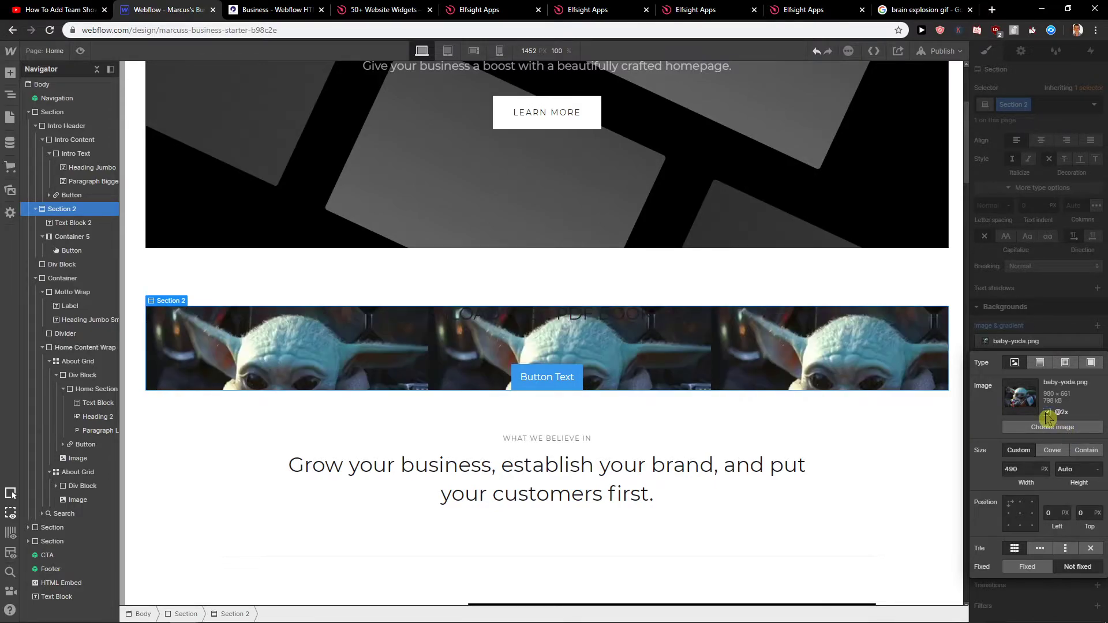
{"action": "left_click", "coordinate": [1041, 364]}
{"action": "left_click", "coordinate": [1090, 363]}
{"action": "left_click", "coordinate": [1057, 338]}
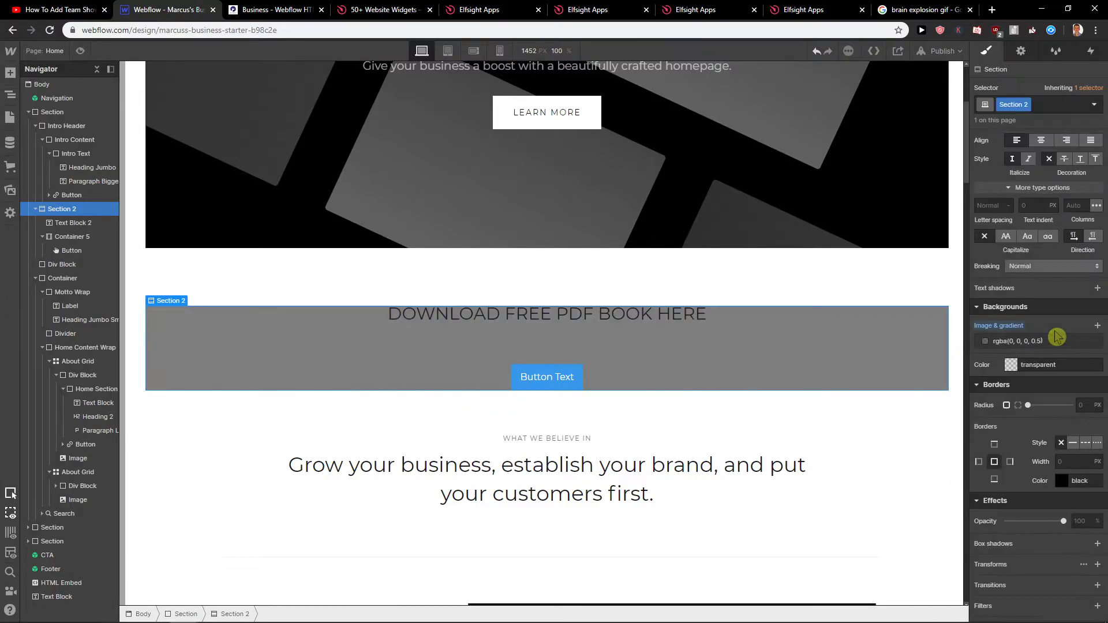
{"action": "left_click", "coordinate": [1092, 341]}
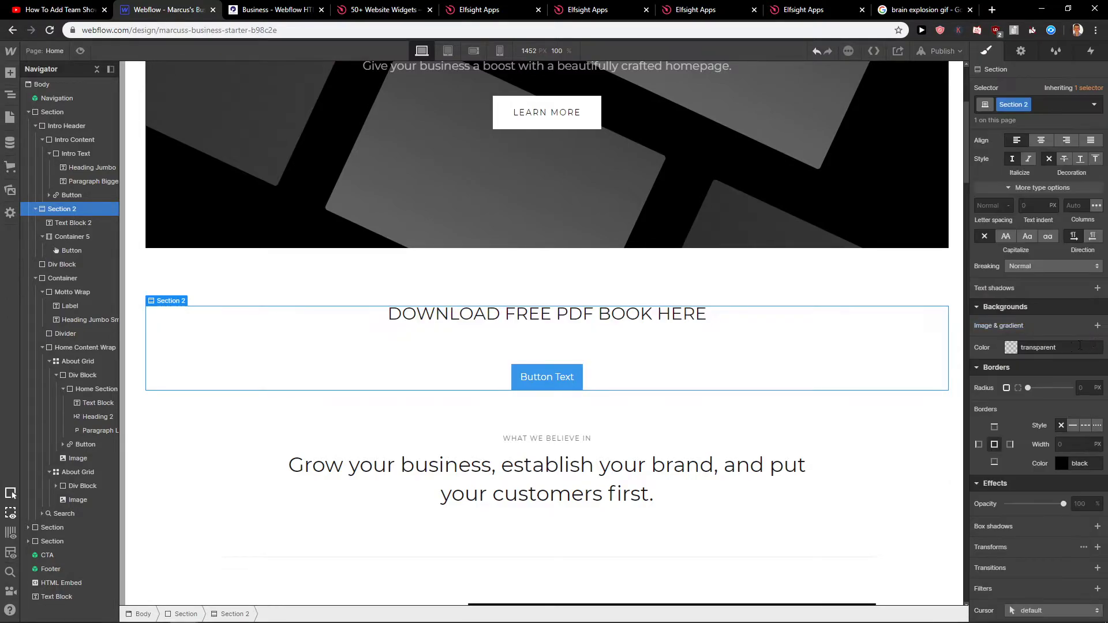
- Set the download button's background color to #0083f6
{"action": "left_click", "coordinate": [548, 379]}
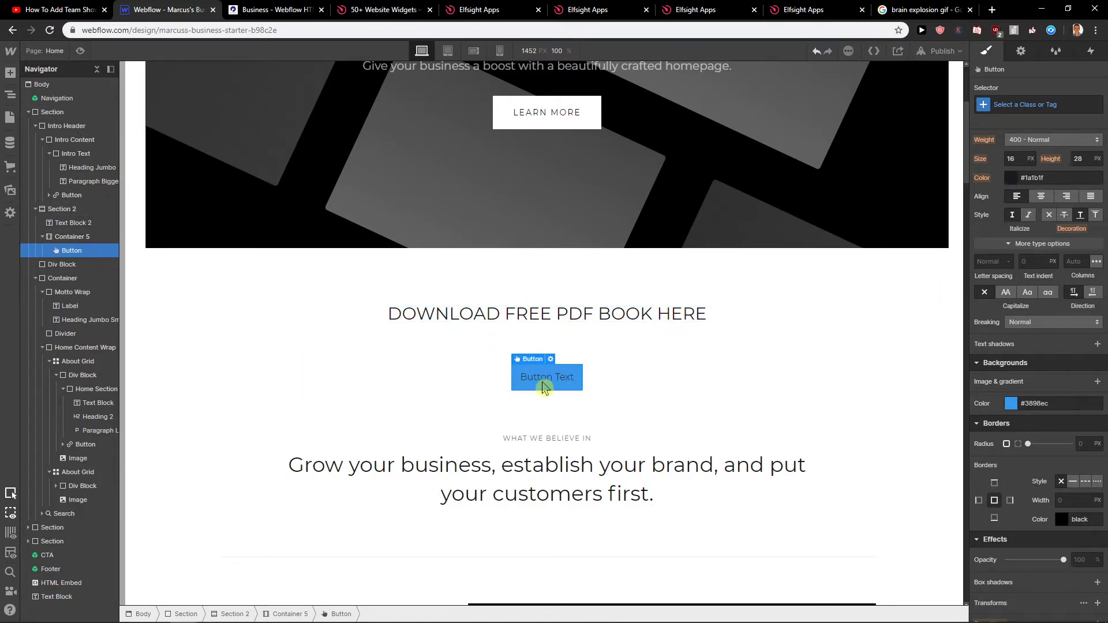
{"action": "left_click", "coordinate": [1017, 408]}
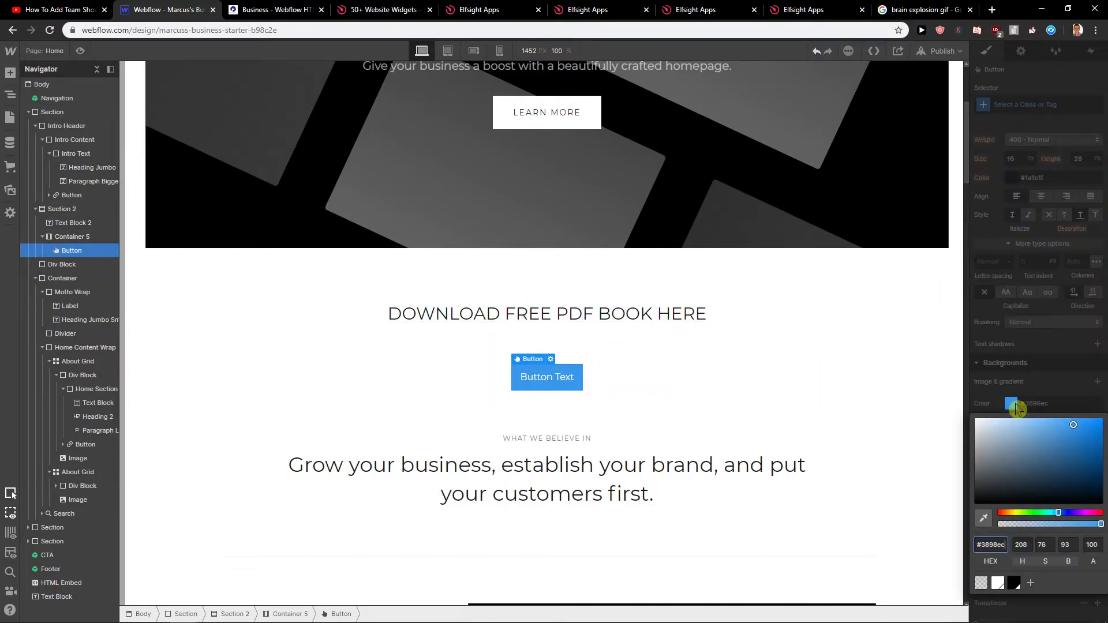
{"action": "left_click", "coordinate": [554, 404]}
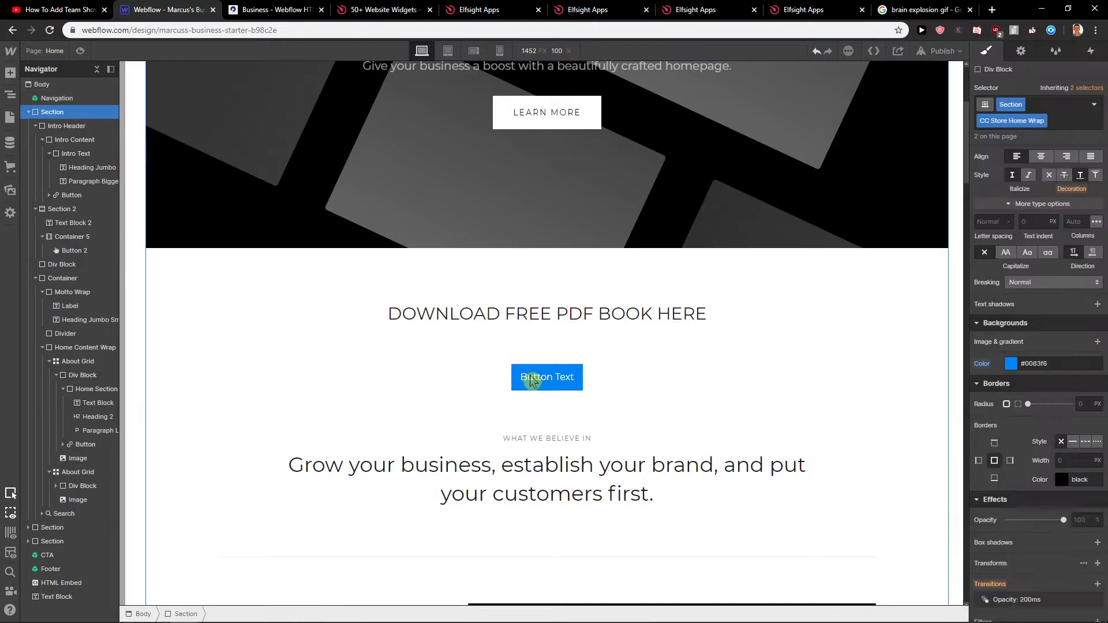
- Upload sample.pdf, attach it as the download button's link target, and set the link to open in a new tab
{"action": "left_click", "coordinate": [576, 385]}
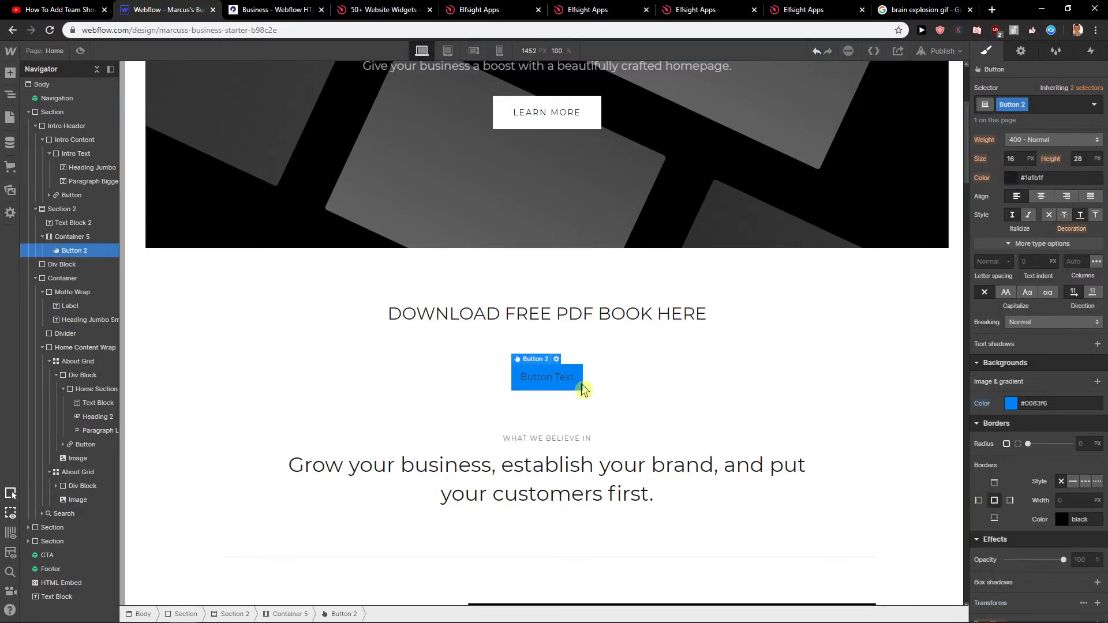
{"action": "left_click", "coordinate": [556, 361]}
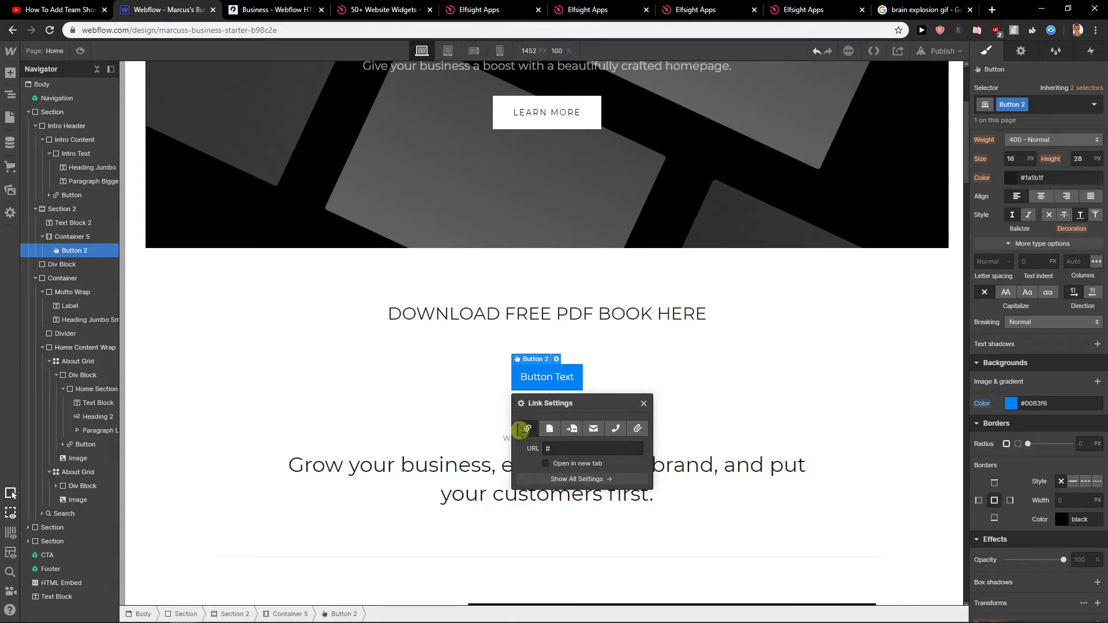
{"action": "left_click", "coordinate": [639, 433]}
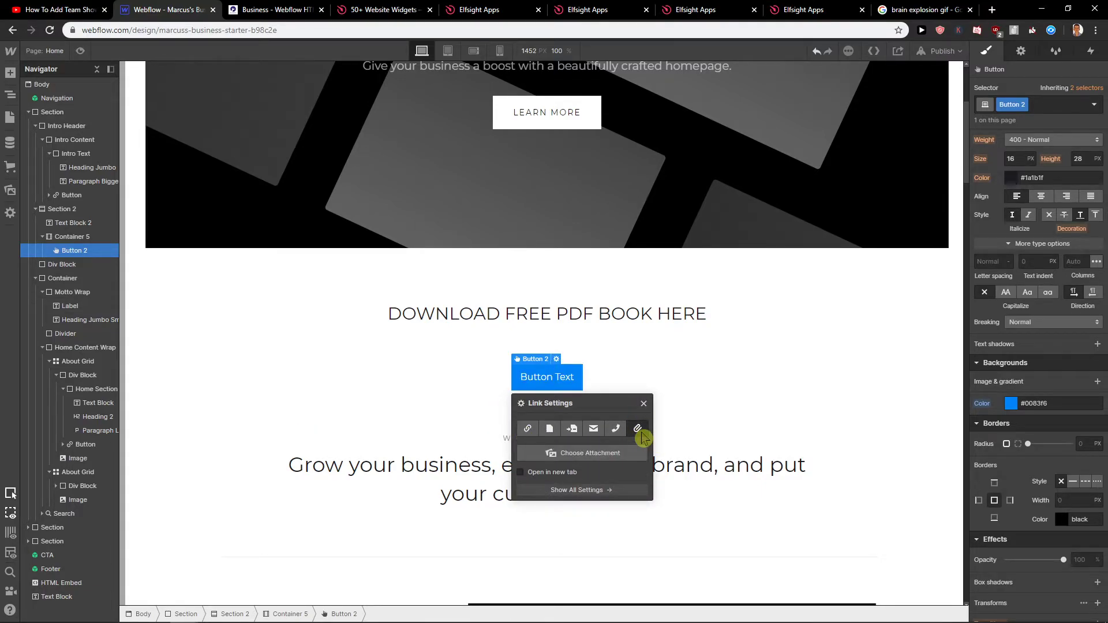
{"action": "left_click", "coordinate": [563, 452]}
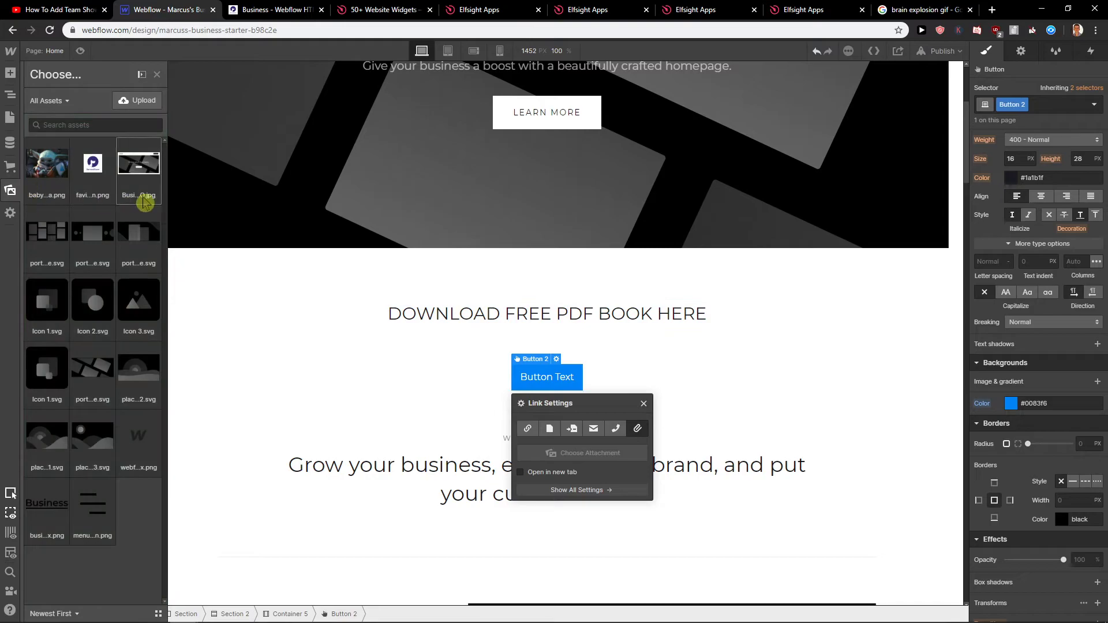
{"action": "left_click", "coordinate": [123, 102]}
{"action": "scroll", "coordinate": [169, 200], "scroll_direction": "down", "scroll_amount": 2}
{"action": "scroll", "coordinate": [169, 200], "scroll_direction": "down", "scroll_amount": 5}
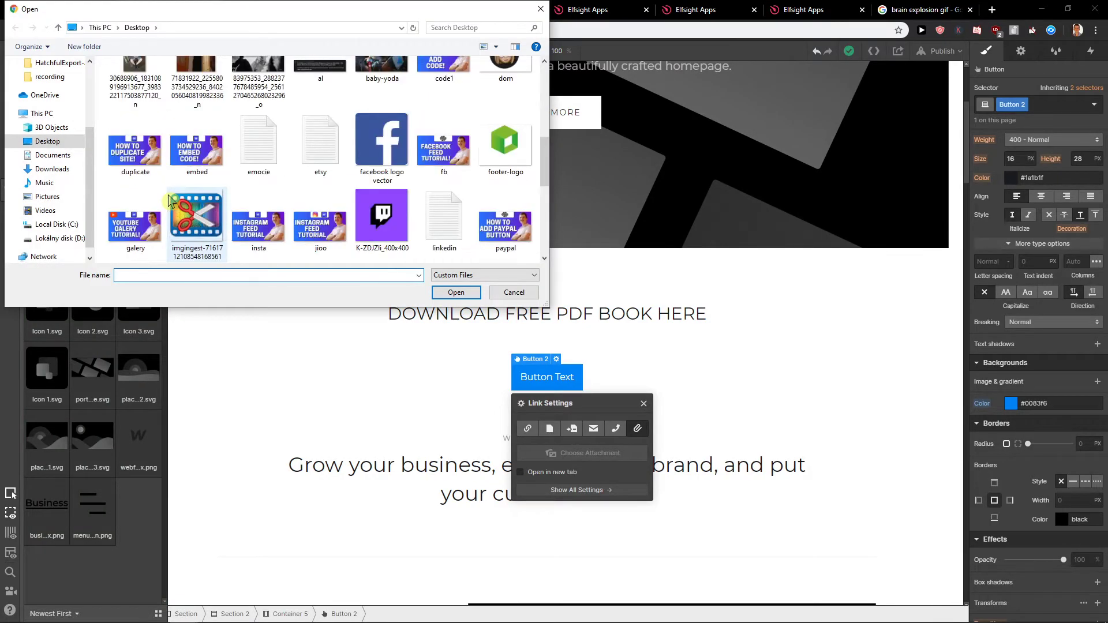
{"action": "key", "text": "Escape"}
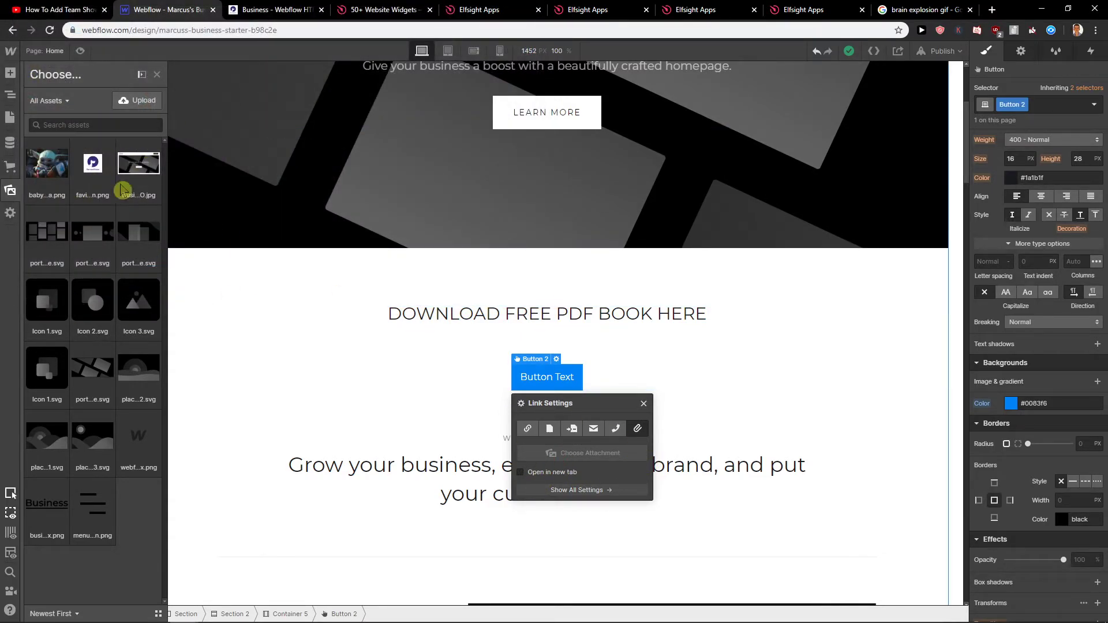
{"action": "left_click", "coordinate": [50, 173]}
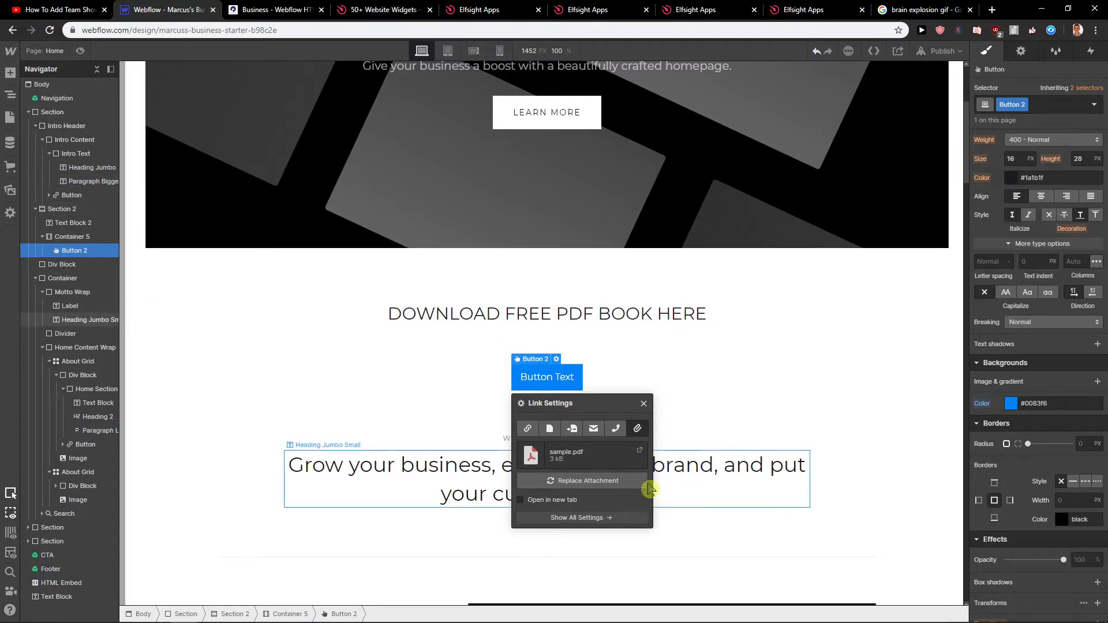
{"action": "left_click", "coordinate": [555, 501]}
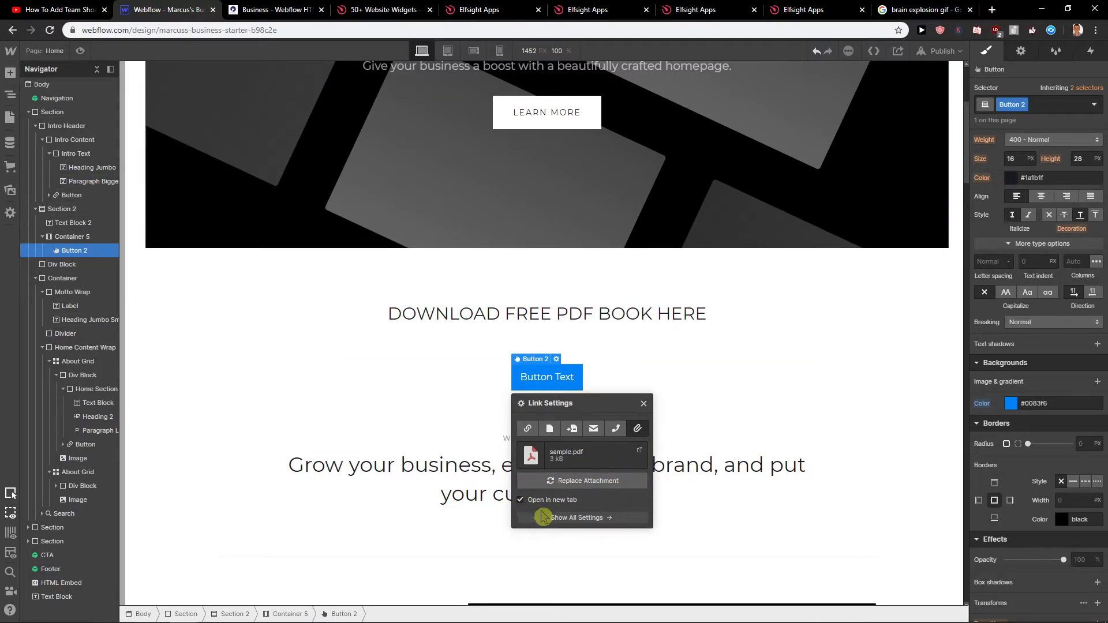
{"action": "left_click", "coordinate": [644, 405]}
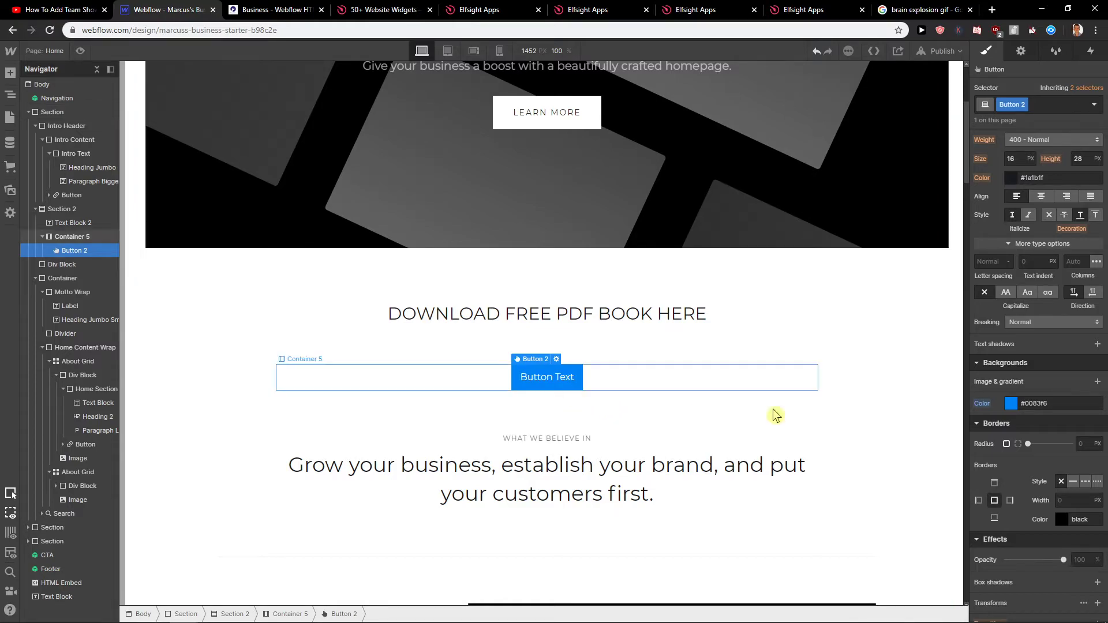
- Round all corners of the download button with an 11 px border radius
{"action": "left_click_drag", "start_coordinate": [1027, 448], "coordinate": [1051, 446]}
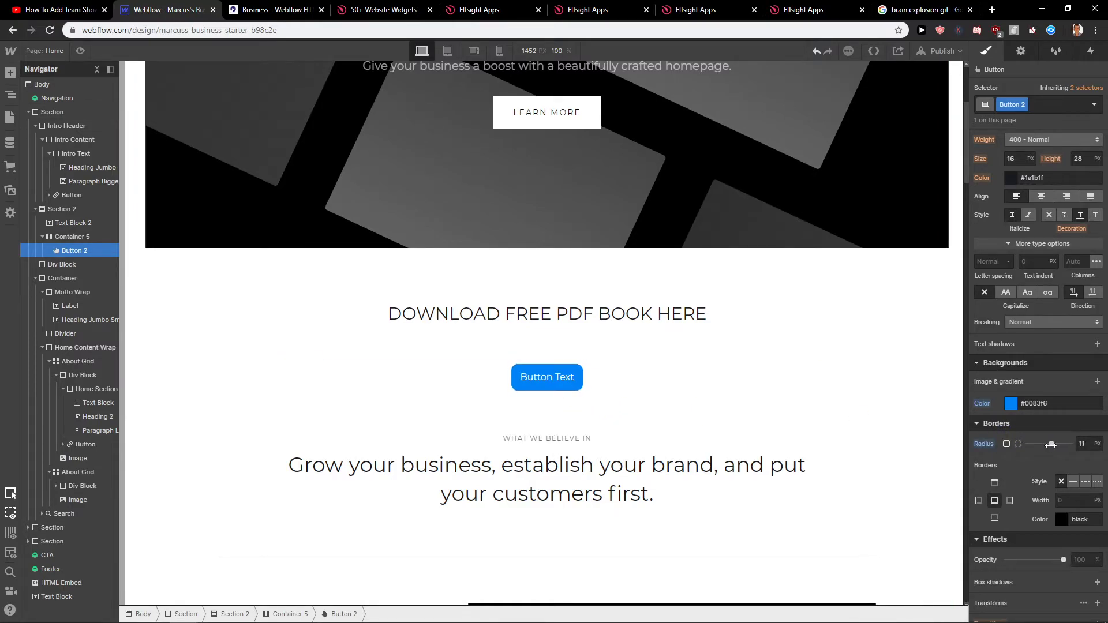
{"action": "left_click", "coordinate": [992, 499]}
{"action": "scroll", "coordinate": [1042, 488], "scroll_direction": "up", "scroll_amount": 2}
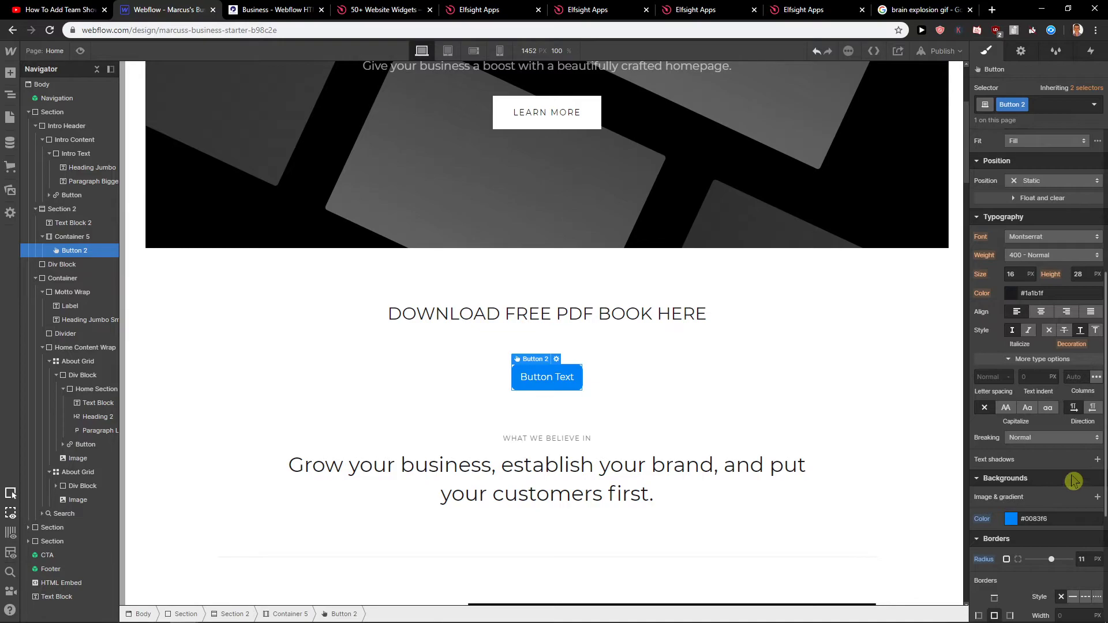
{"action": "scroll", "coordinate": [1072, 478], "scroll_direction": "up", "scroll_amount": 5}
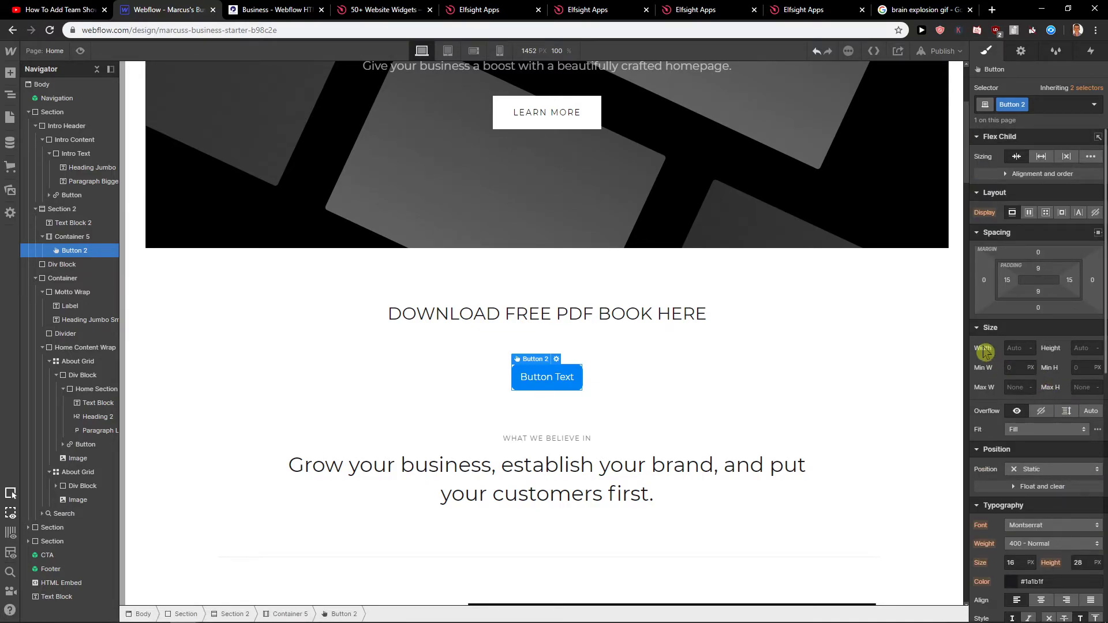
{"action": "scroll", "coordinate": [984, 352], "scroll_direction": "down", "scroll_amount": 1}
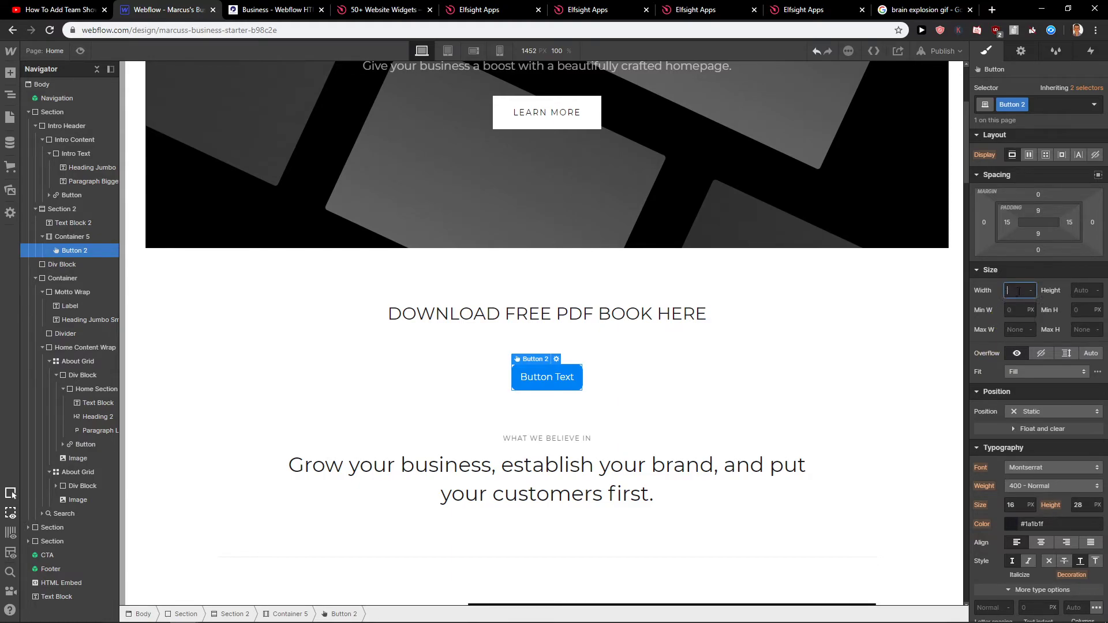
{"action": "left_click", "coordinate": [1032, 292]}
{"action": "scroll", "coordinate": [1024, 306], "scroll_direction": "down", "scroll_amount": 8}
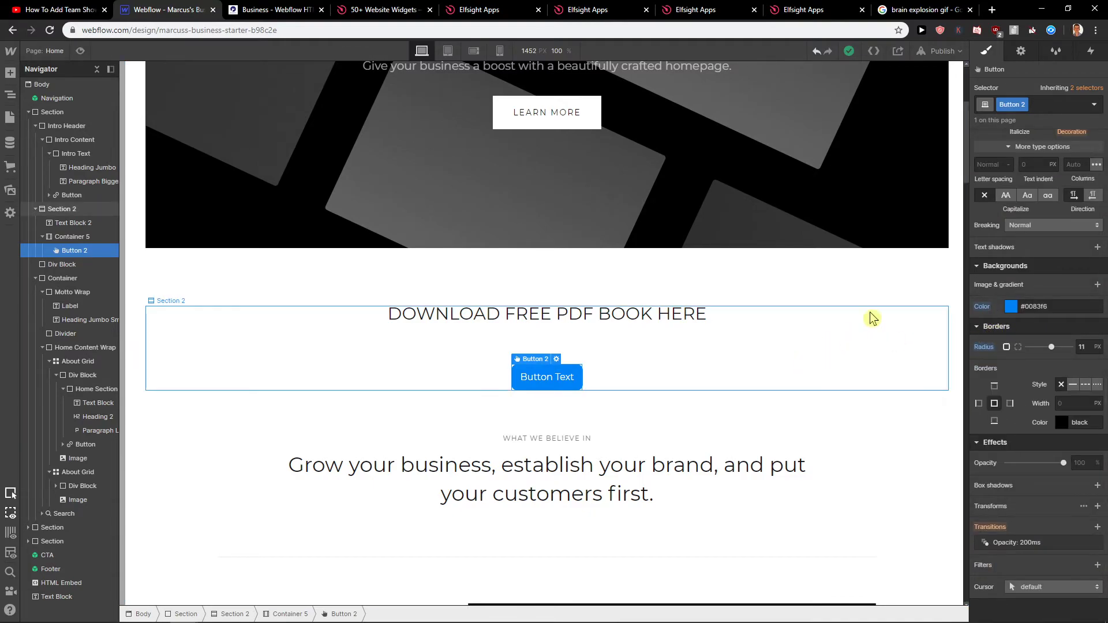
- Publish the site to its webflow.io domain and open the live page
{"action": "left_click", "coordinate": [940, 51]}
{"action": "left_click", "coordinate": [901, 199]}
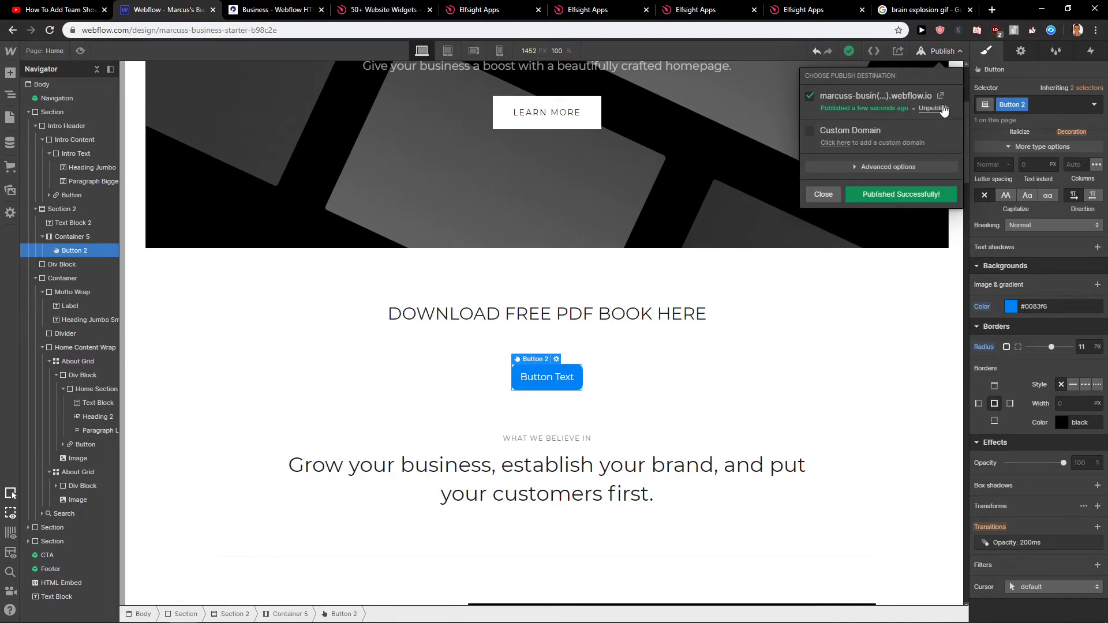
{"action": "left_click", "coordinate": [869, 96]}
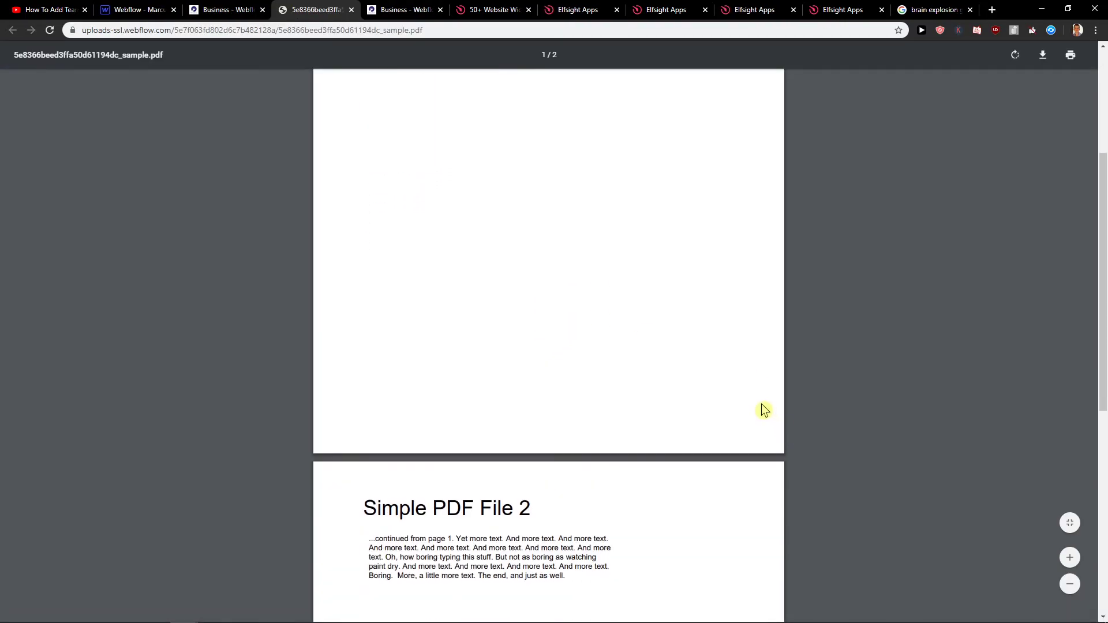
- Look through both pages of the PDF linked from the download button and return to the published page
{"action": "scroll", "coordinate": [764, 410], "scroll_direction": "down", "scroll_amount": 5}
{"action": "scroll", "coordinate": [831, 475], "scroll_direction": "up", "scroll_amount": 9}
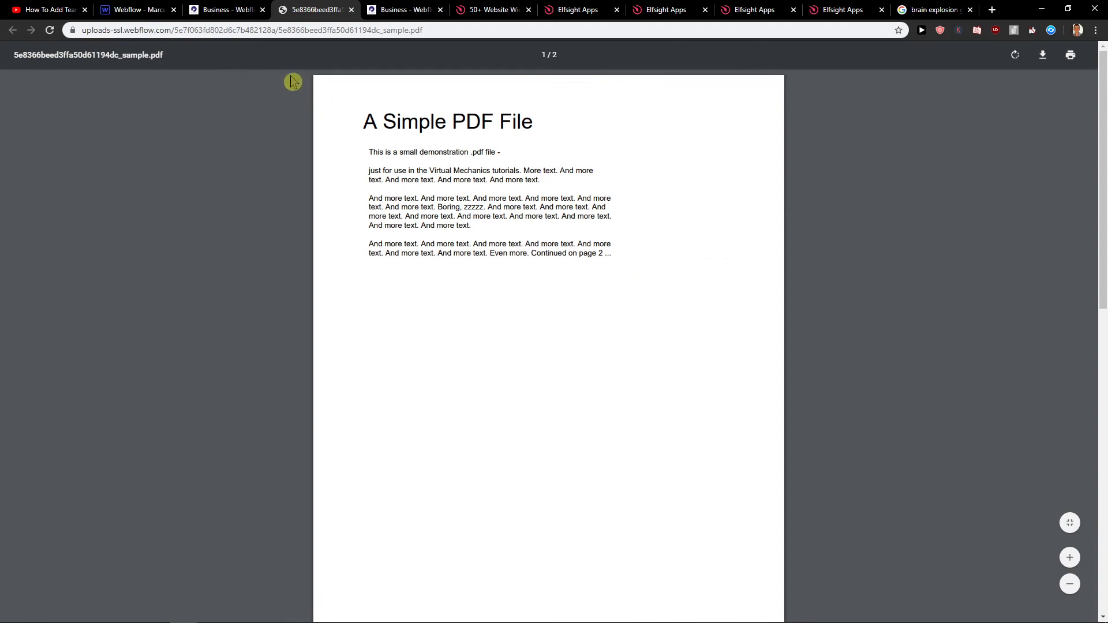
{"action": "left_click", "coordinate": [230, 11]}
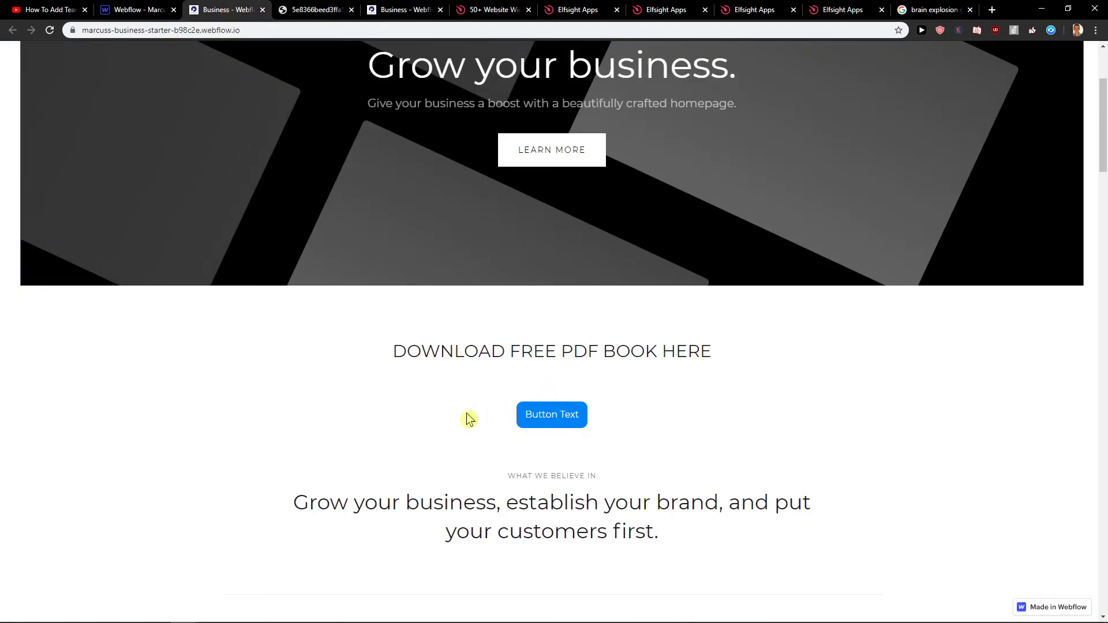